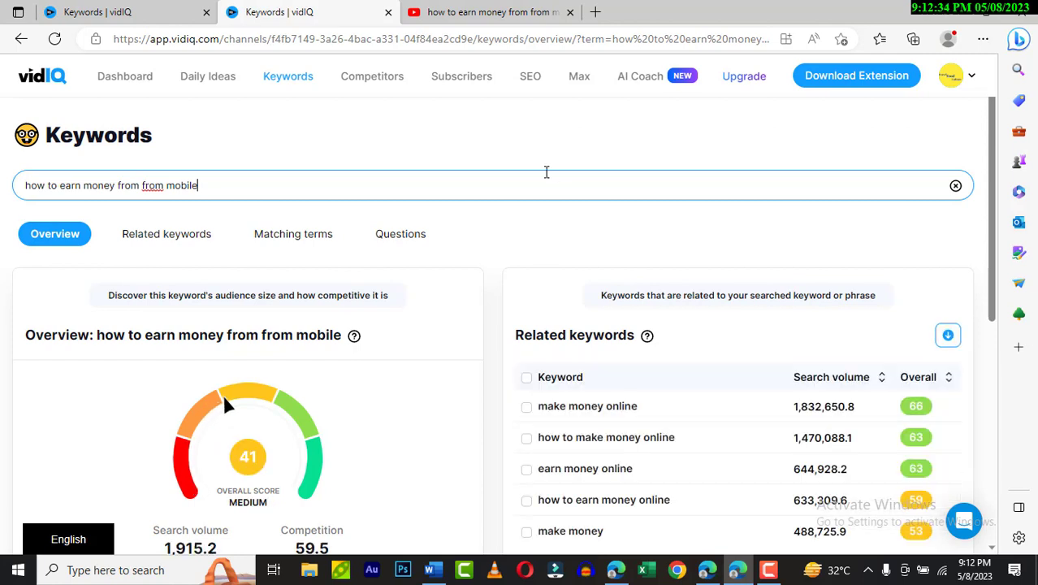
Review the overview for "how to earn money from from mobile" and open the full list of its related keywords.
{"action": "scroll", "coordinate": [547, 172], "scroll_direction": "down", "scroll_amount": 1}
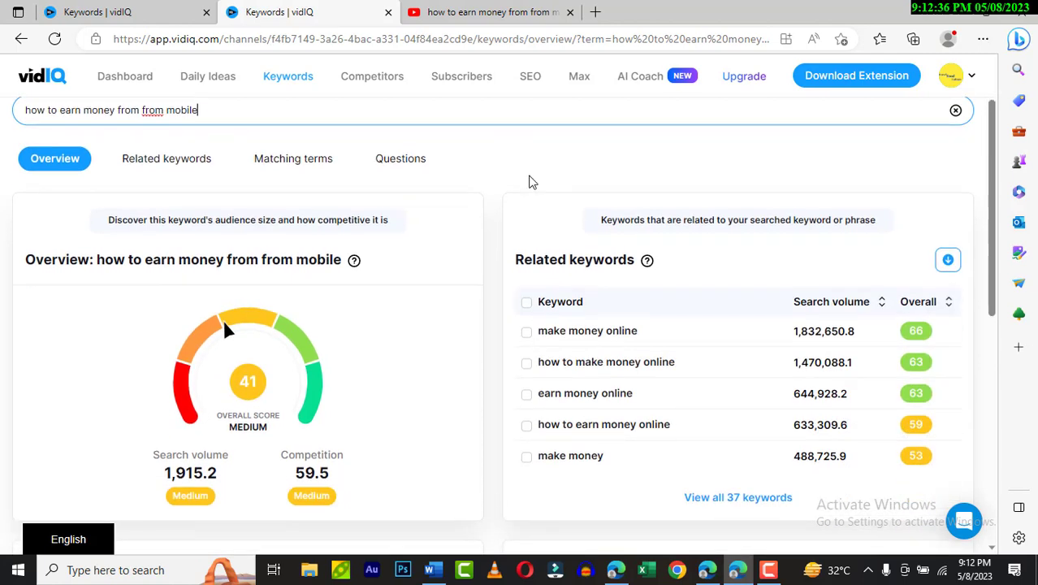
{"action": "scroll", "coordinate": [529, 181], "scroll_direction": "up", "scroll_amount": 1}
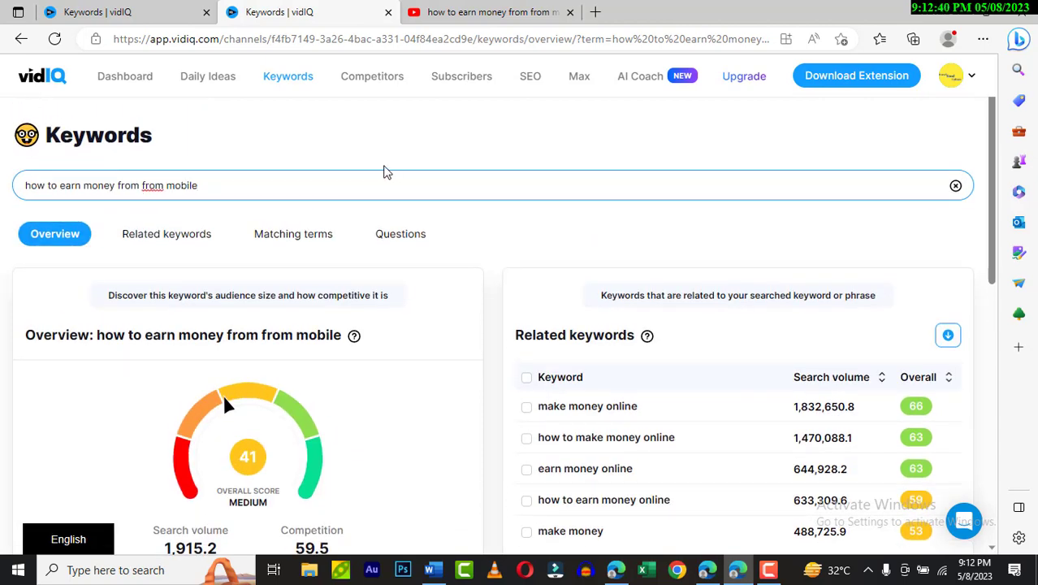
{"action": "scroll", "coordinate": [385, 172], "scroll_direction": "down", "scroll_amount": 2}
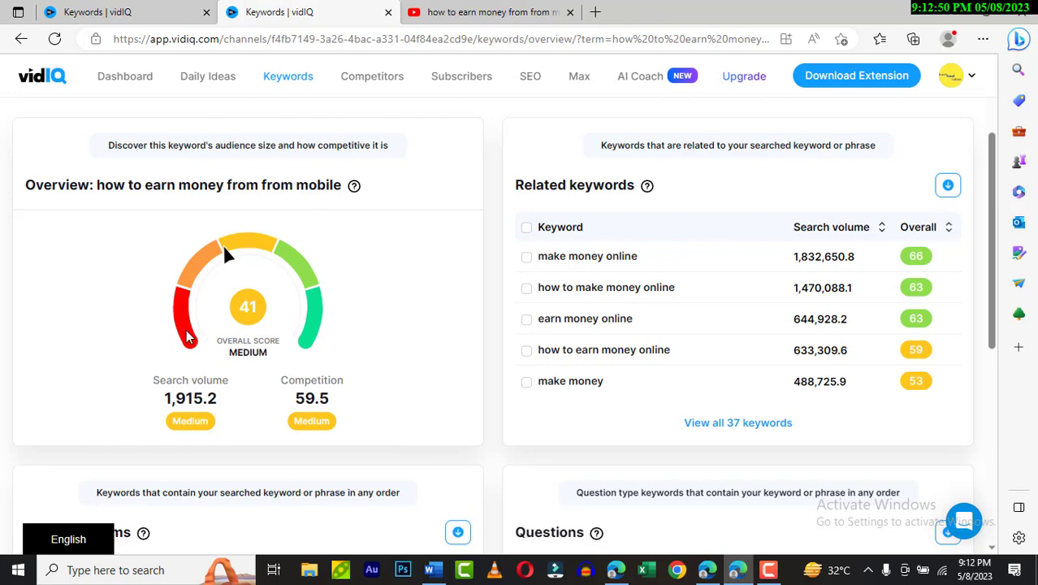
{"action": "scroll", "coordinate": [423, 358], "scroll_direction": "up", "scroll_amount": 2}
{"action": "scroll", "coordinate": [552, 277], "scroll_direction": "down", "scroll_amount": 1}
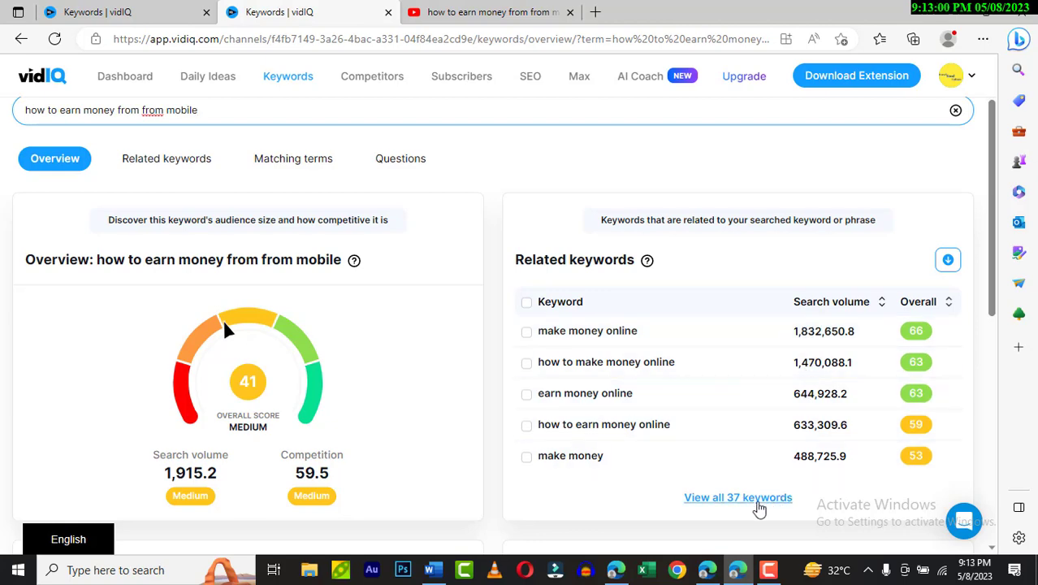
{"action": "left_click", "coordinate": [741, 498]}
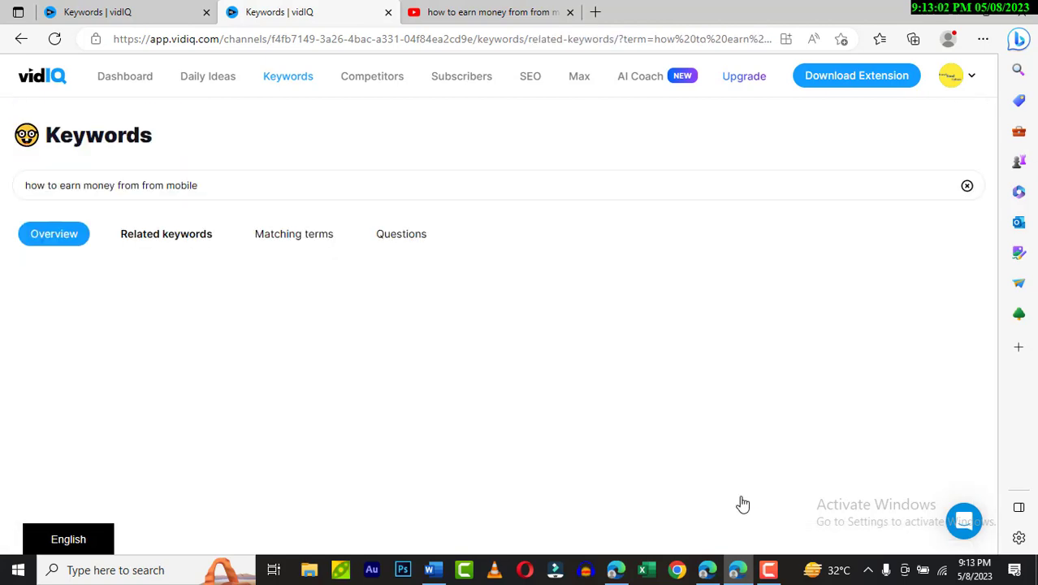
Look through the related keywords for high search volume with low competition and select "how to make money online 2023".
{"action": "scroll", "coordinate": [642, 300], "scroll_direction": "down", "scroll_amount": 1}
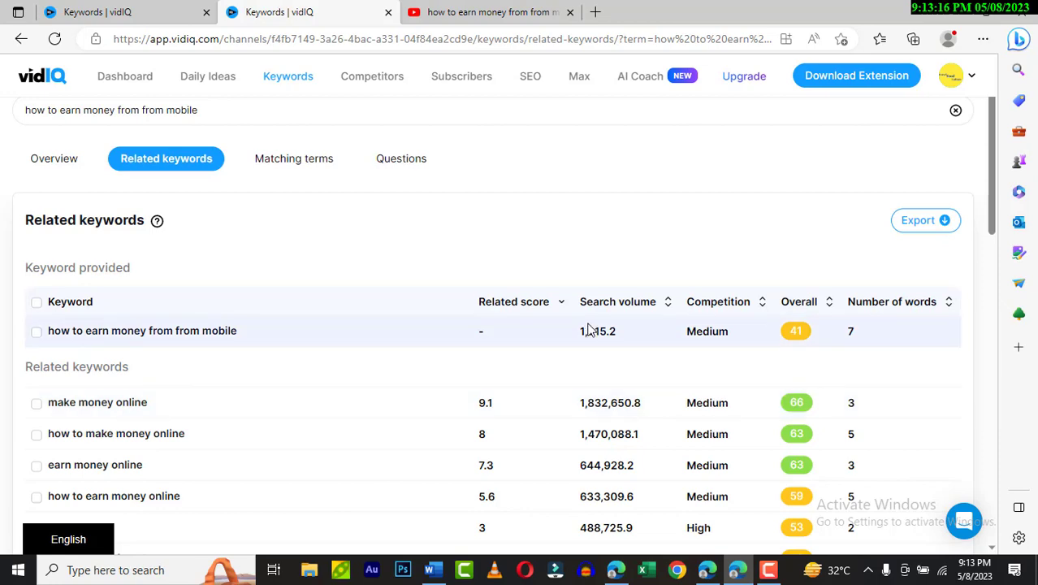
{"action": "scroll", "coordinate": [589, 329], "scroll_direction": "down", "scroll_amount": 2}
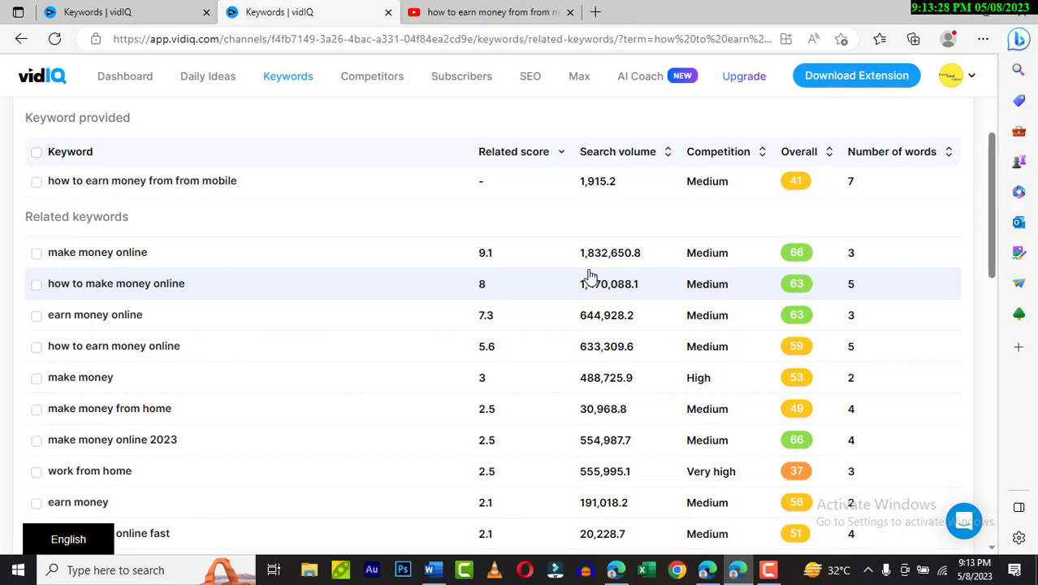
{"action": "scroll", "coordinate": [592, 275], "scroll_direction": "down", "scroll_amount": 2}
{"action": "scroll", "coordinate": [591, 274], "scroll_direction": "down", "scroll_amount": 2}
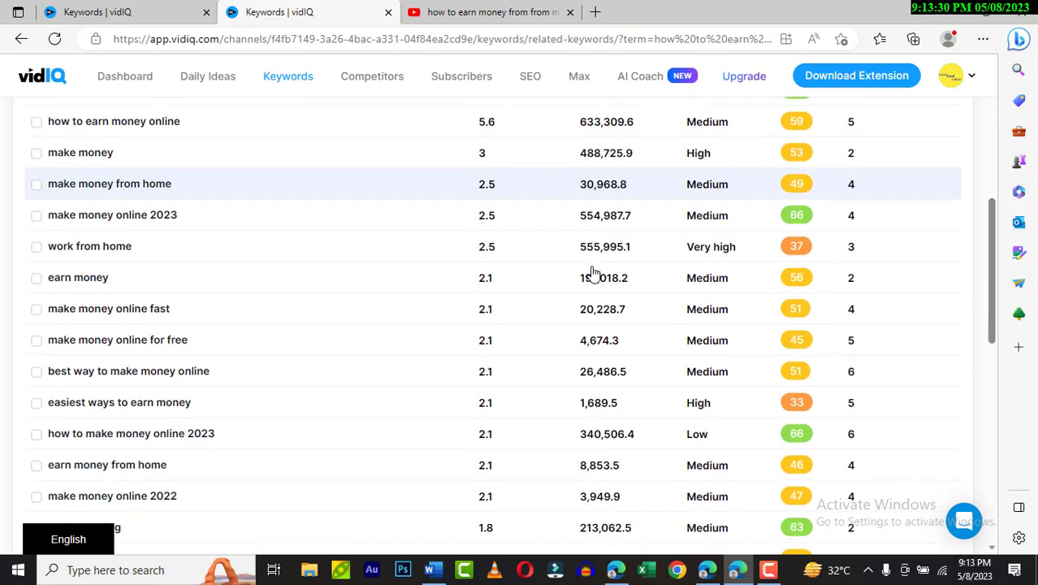
{"action": "scroll", "coordinate": [592, 275], "scroll_direction": "down", "scroll_amount": 2}
{"action": "scroll", "coordinate": [591, 271], "scroll_direction": "up", "scroll_amount": 2}
{"action": "scroll", "coordinate": [700, 276], "scroll_direction": "down", "scroll_amount": 1}
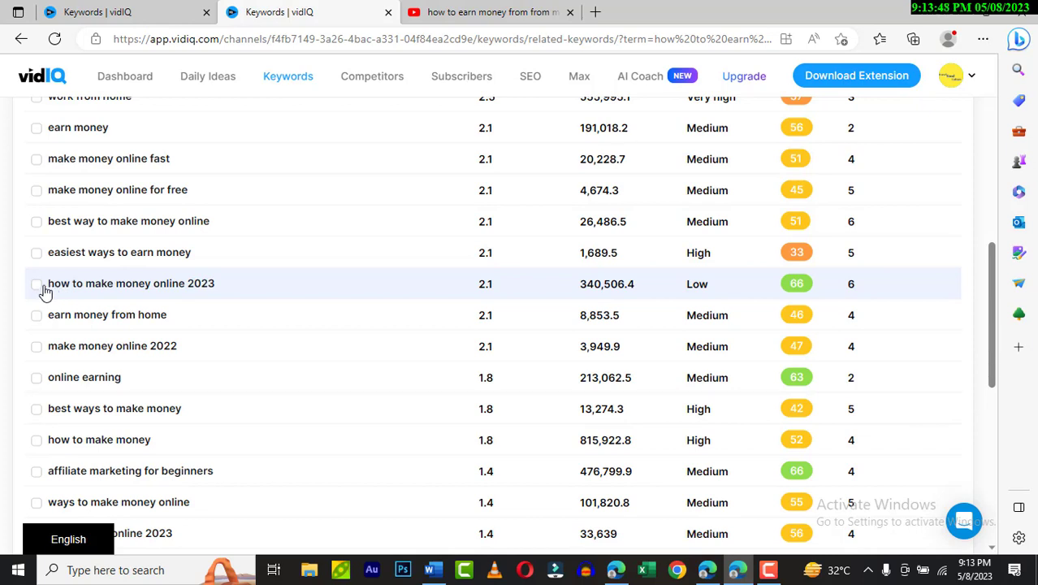
{"action": "left_click", "coordinate": [37, 286]}
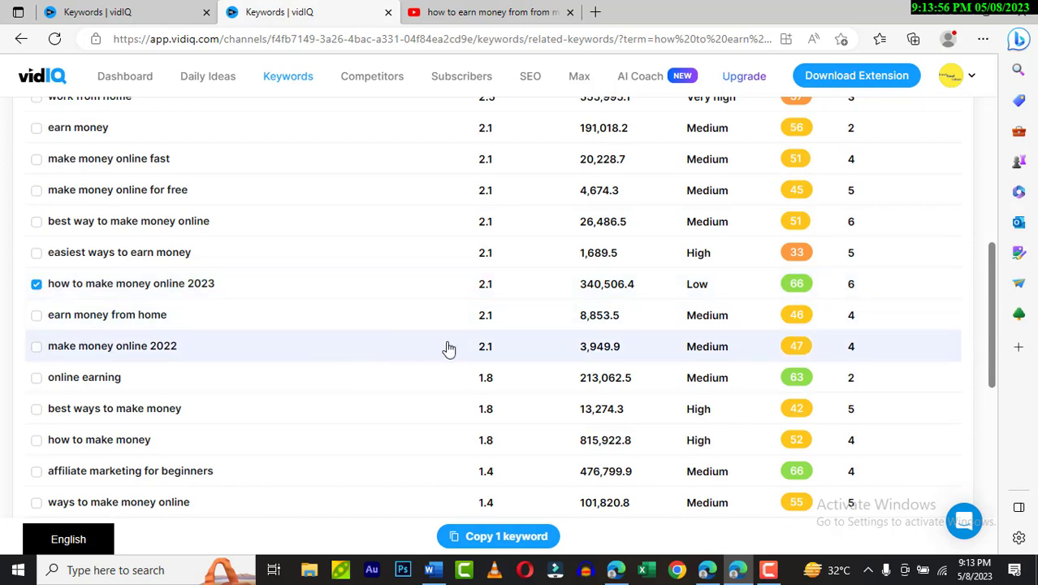
Add the low-competition keywords "earning app" and "new earning app today" to the selection.
{"action": "scroll", "coordinate": [448, 349], "scroll_direction": "down", "scroll_amount": 3}
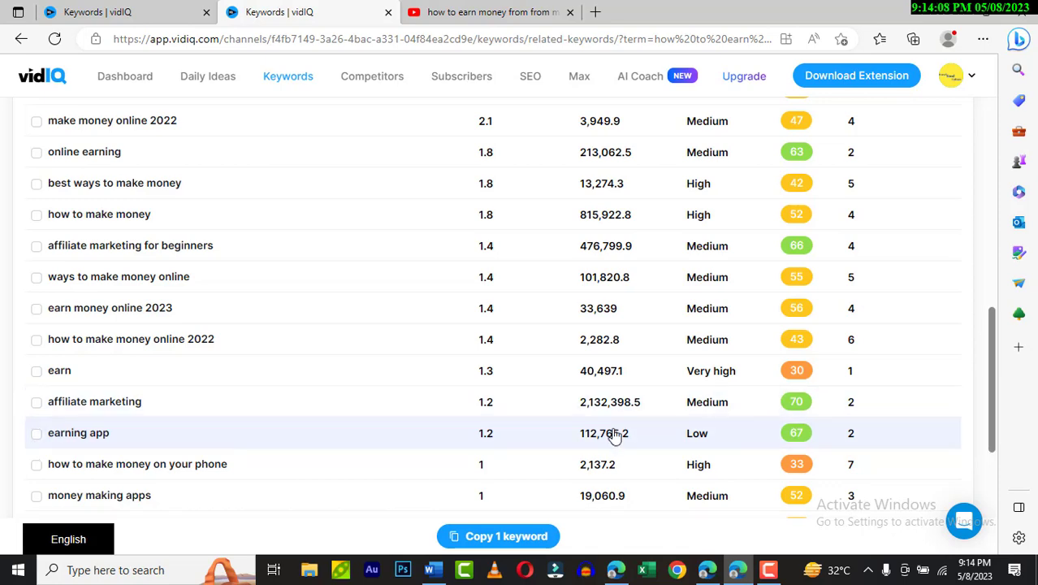
{"action": "scroll", "coordinate": [151, 433], "scroll_direction": "down", "scroll_amount": 1}
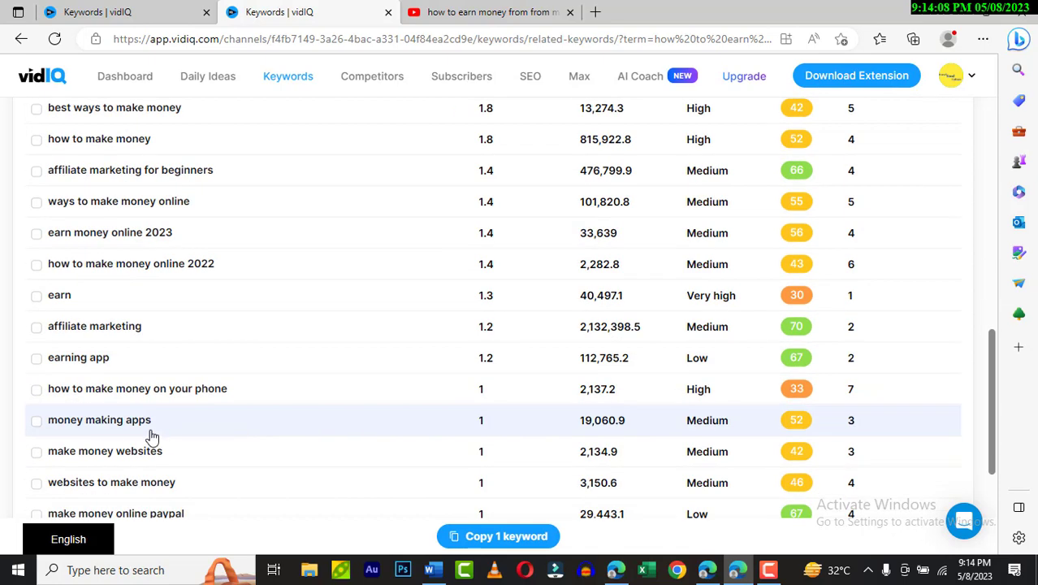
{"action": "left_click", "coordinate": [36, 359]}
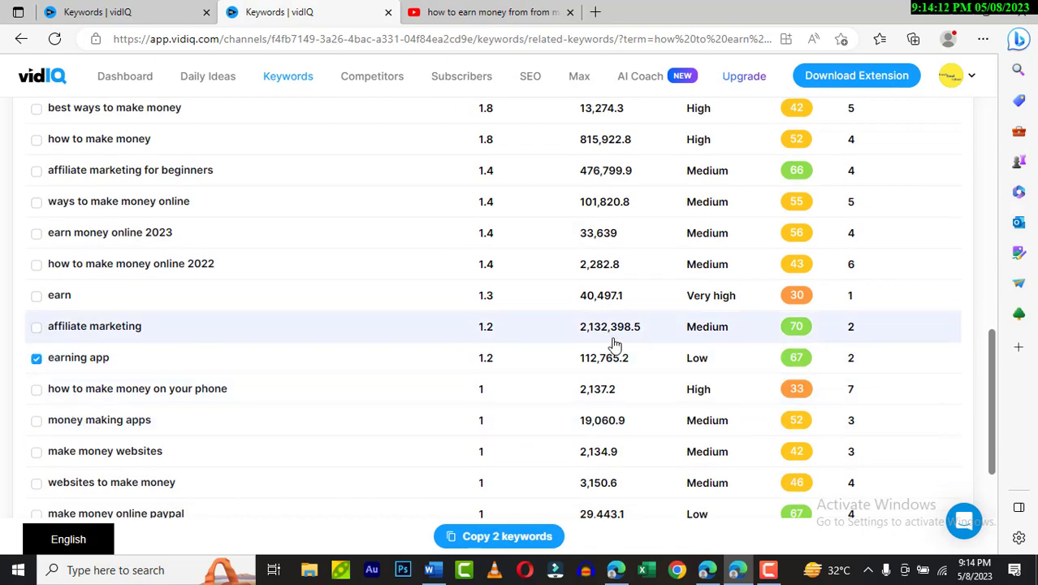
{"action": "scroll", "coordinate": [633, 436], "scroll_direction": "down", "scroll_amount": 1}
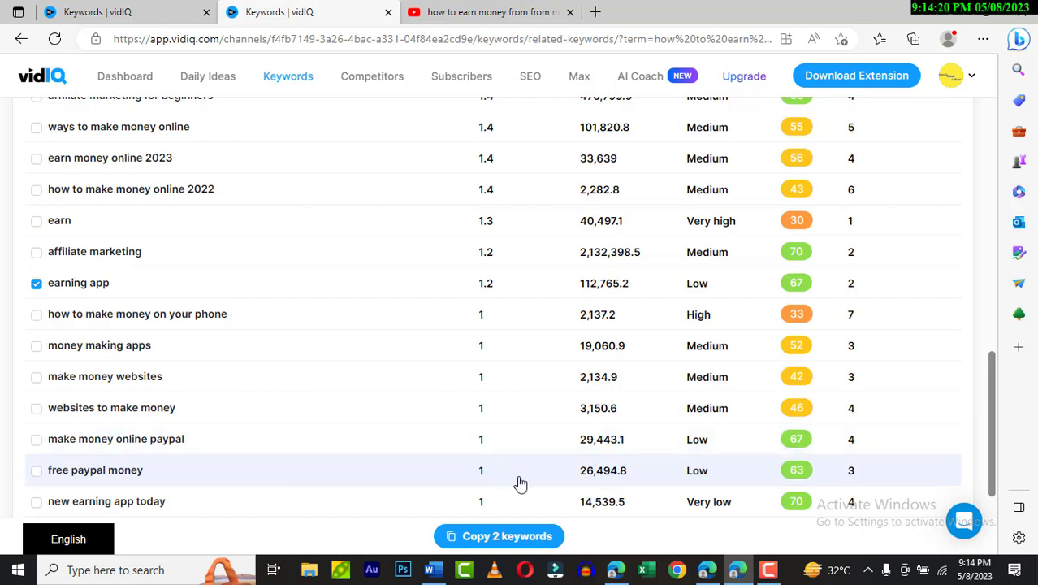
{"action": "left_click", "coordinate": [37, 504]}
Check the rest of the related keywords list and copy the three selected keywords.
{"action": "scroll", "coordinate": [561, 447], "scroll_direction": "down", "scroll_amount": 2}
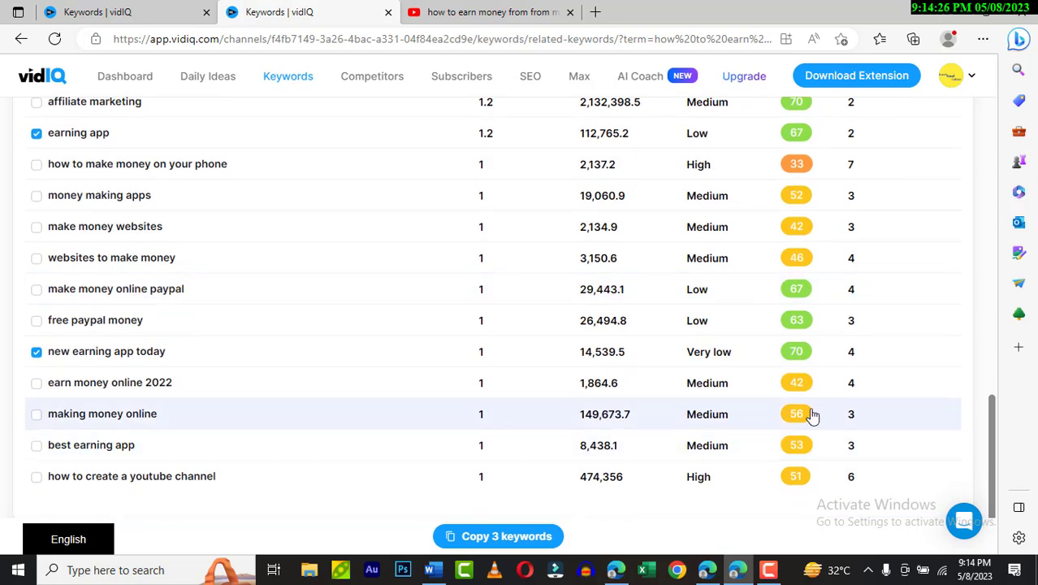
{"action": "scroll", "coordinate": [564, 470], "scroll_direction": "up", "scroll_amount": 3}
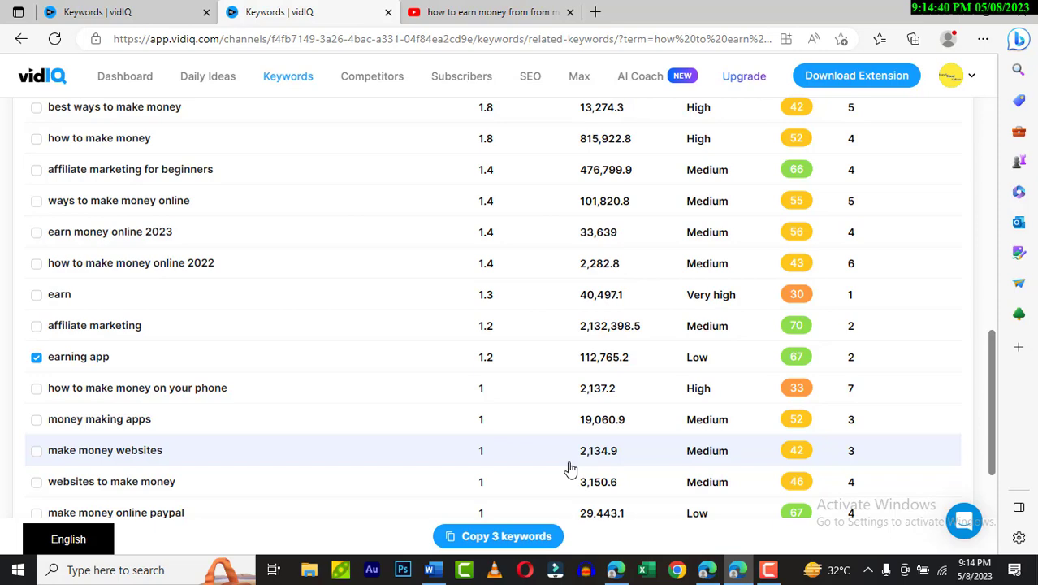
{"action": "left_click", "coordinate": [506, 539]}
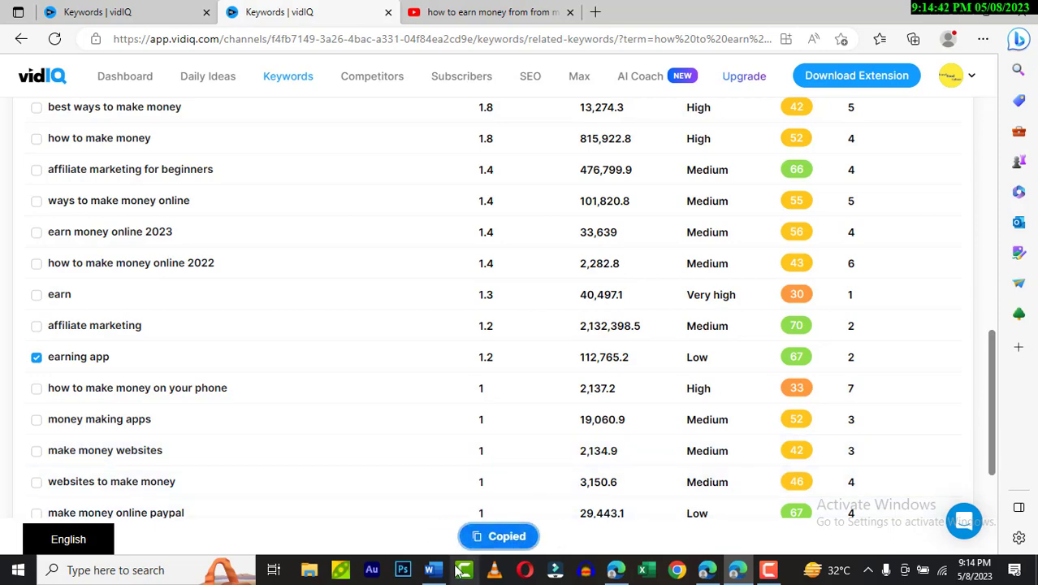
Switch to the Word document and paste the copied keywords as text on a new line, leaving a blank line below the Bengali text.
{"action": "left_click", "coordinate": [434, 572]}
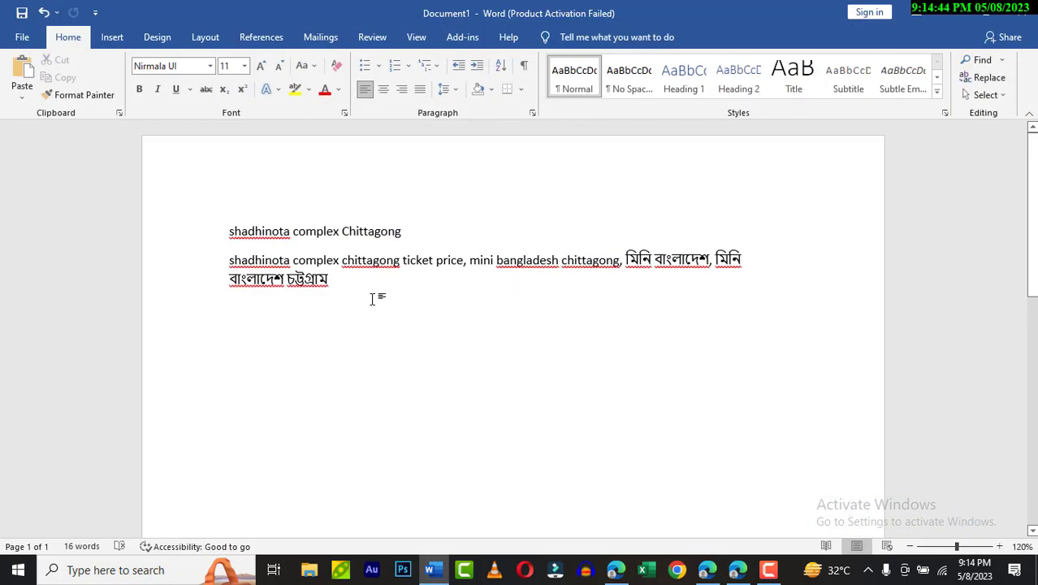
{"action": "key", "text": "Return"}
{"action": "key", "text": "Return"}
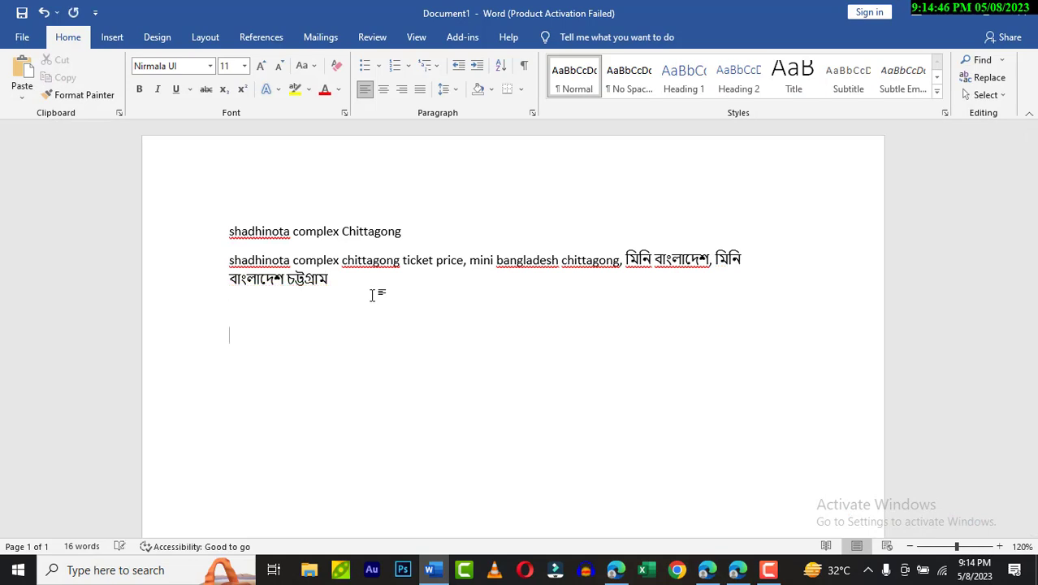
{"action": "right_click", "coordinate": [231, 340]}
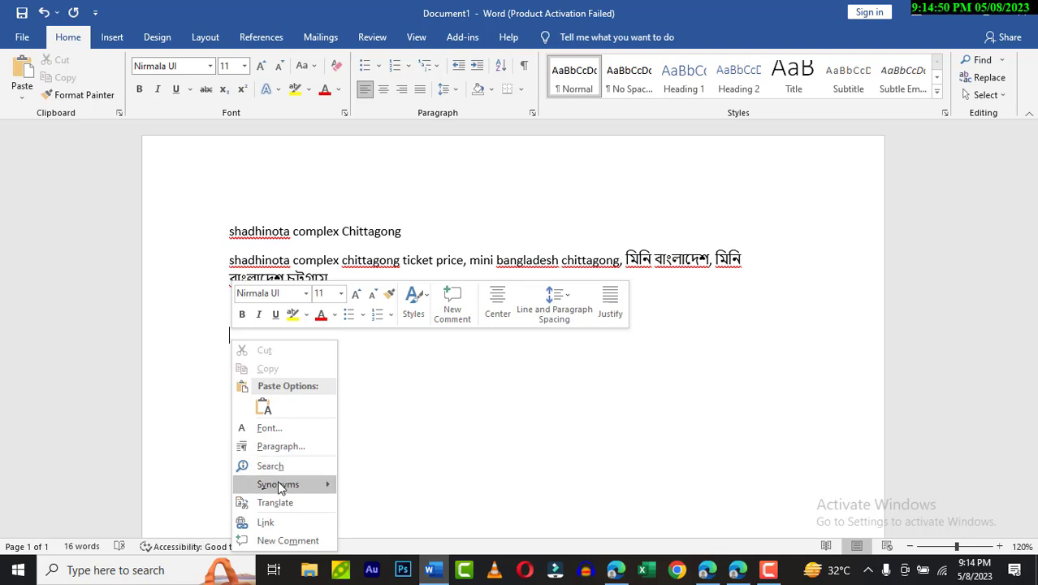
{"action": "left_click", "coordinate": [268, 406]}
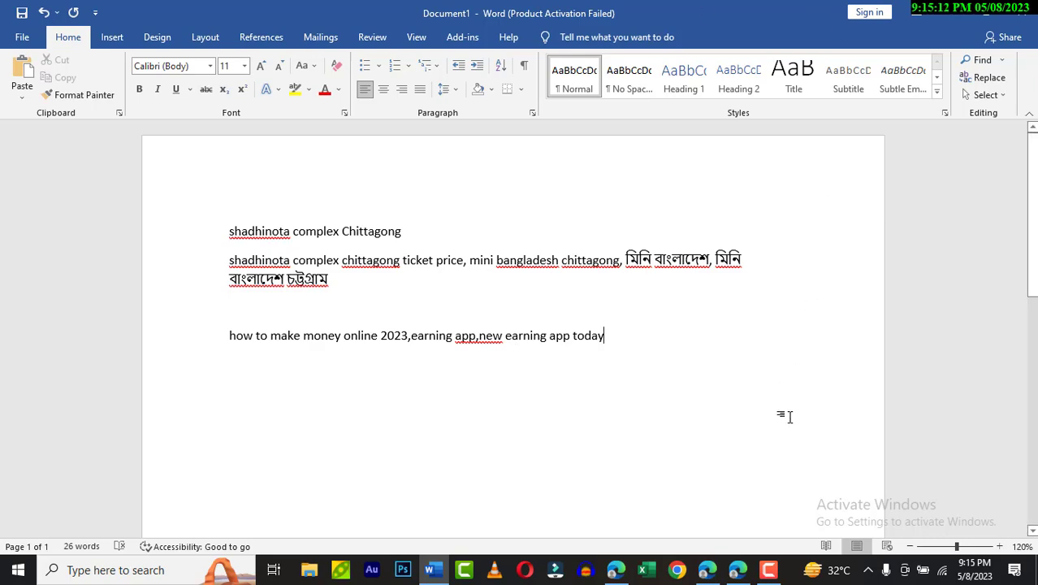
Return to vidIQ in the browser and also select "make money online", "how to make money online", "earn money online" and "how to earn money online".
{"action": "left_click", "coordinate": [737, 569]}
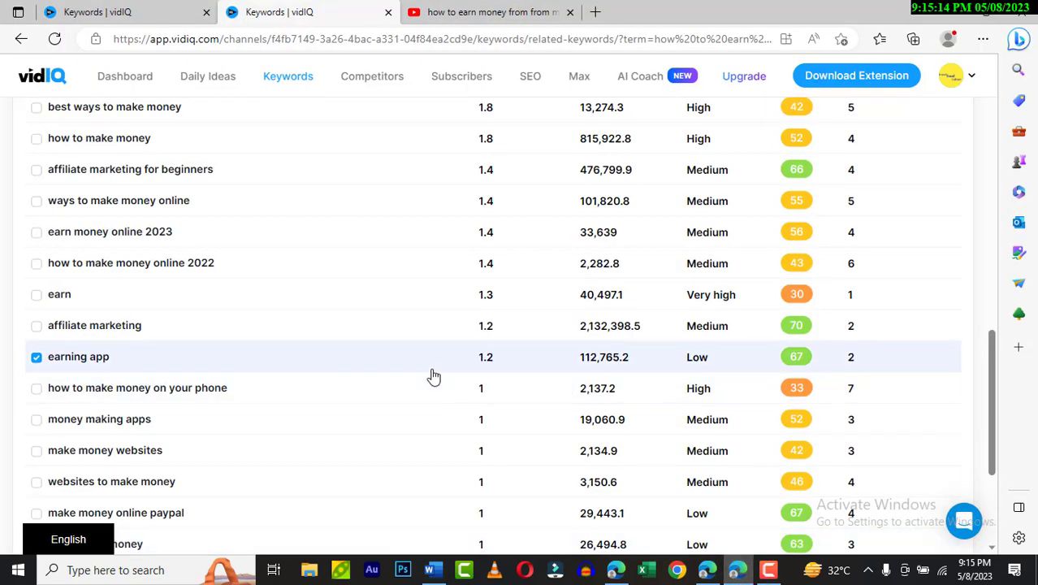
{"action": "scroll", "coordinate": [431, 376], "scroll_direction": "up", "scroll_amount": 4}
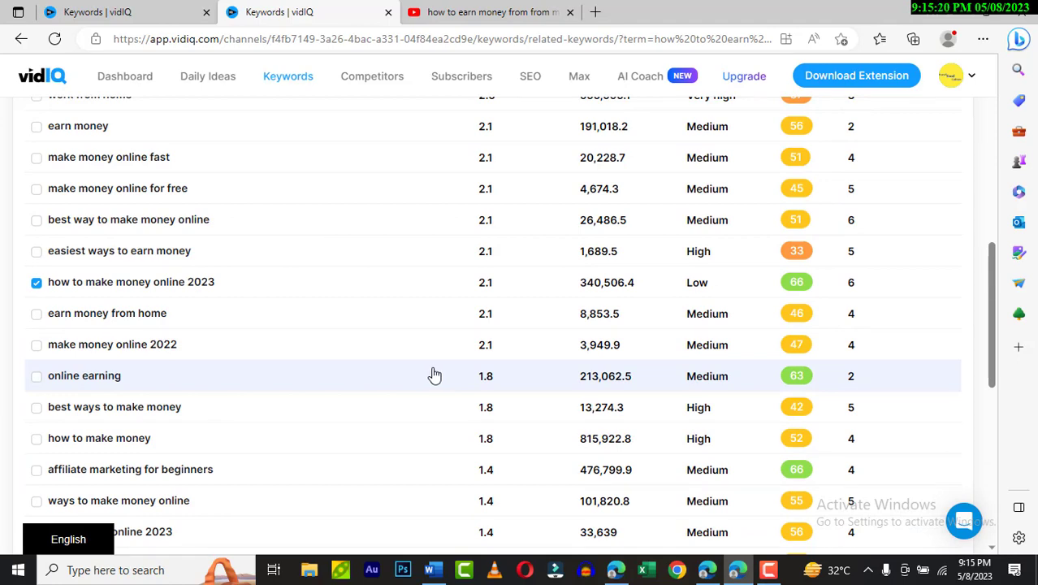
{"action": "scroll", "coordinate": [435, 374], "scroll_direction": "up", "scroll_amount": 3}
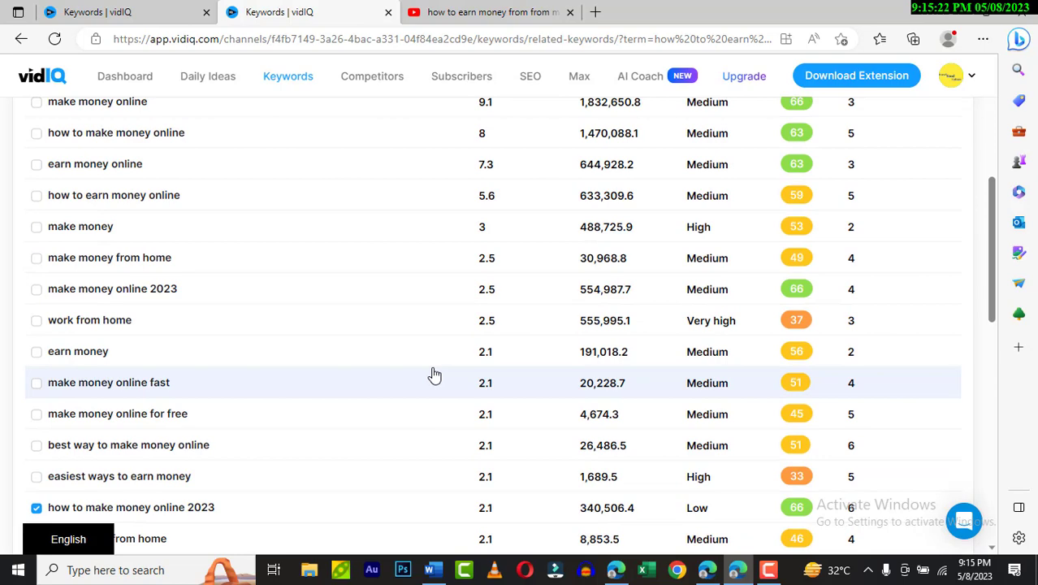
{"action": "scroll", "coordinate": [436, 426], "scroll_direction": "up", "scroll_amount": 2}
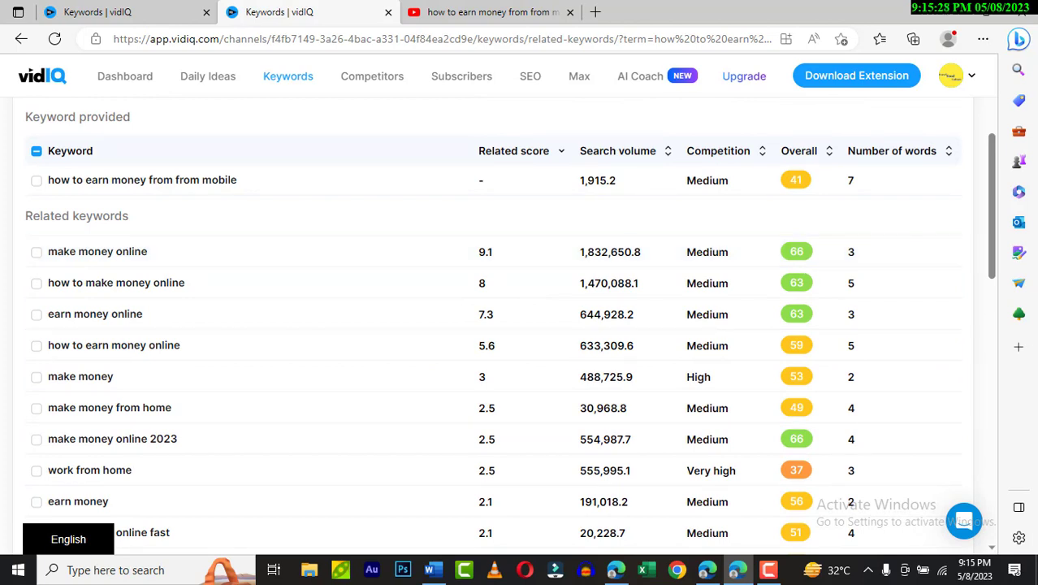
{"action": "left_click", "coordinate": [36, 253]}
{"action": "left_click", "coordinate": [36, 283]}
{"action": "left_click", "coordinate": [37, 315]}
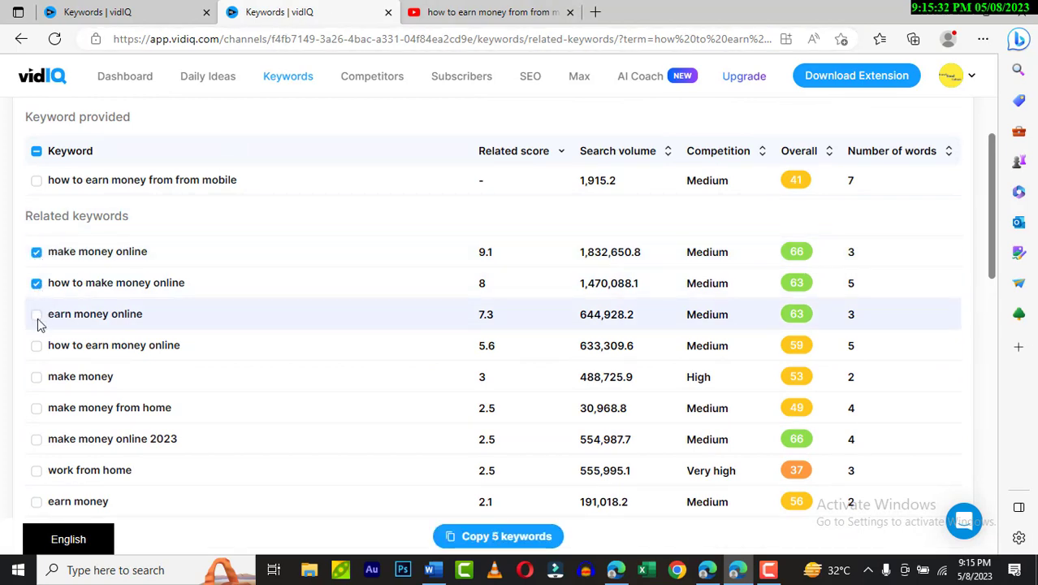
{"action": "left_click", "coordinate": [37, 346]}
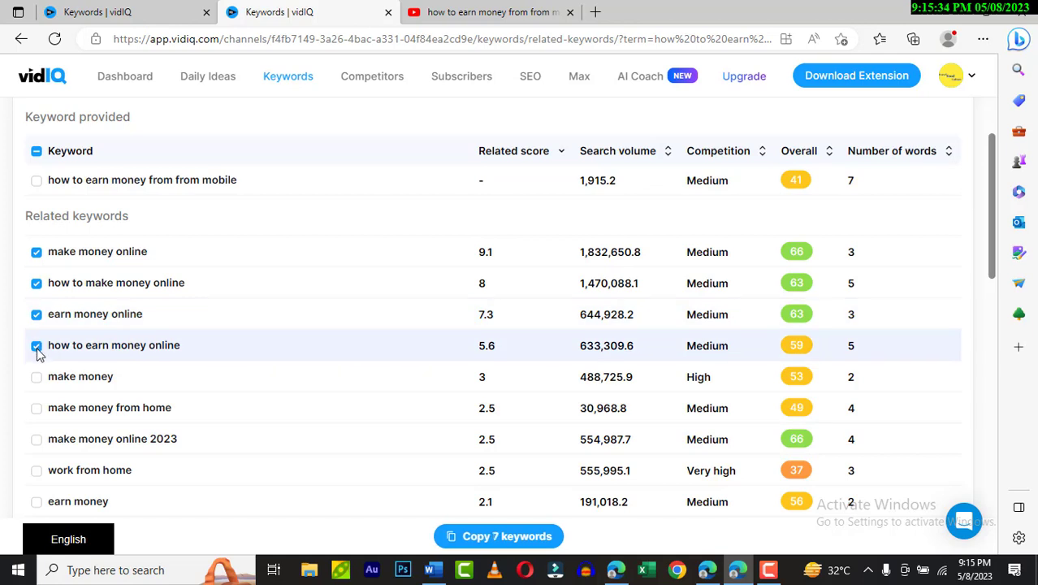
Add "make money online 2023", "make money from home" and "affiliate marketing for beginners" to the selection and copy all ten selected keywords.
{"action": "scroll", "coordinate": [564, 358], "scroll_direction": "down", "scroll_amount": 1}
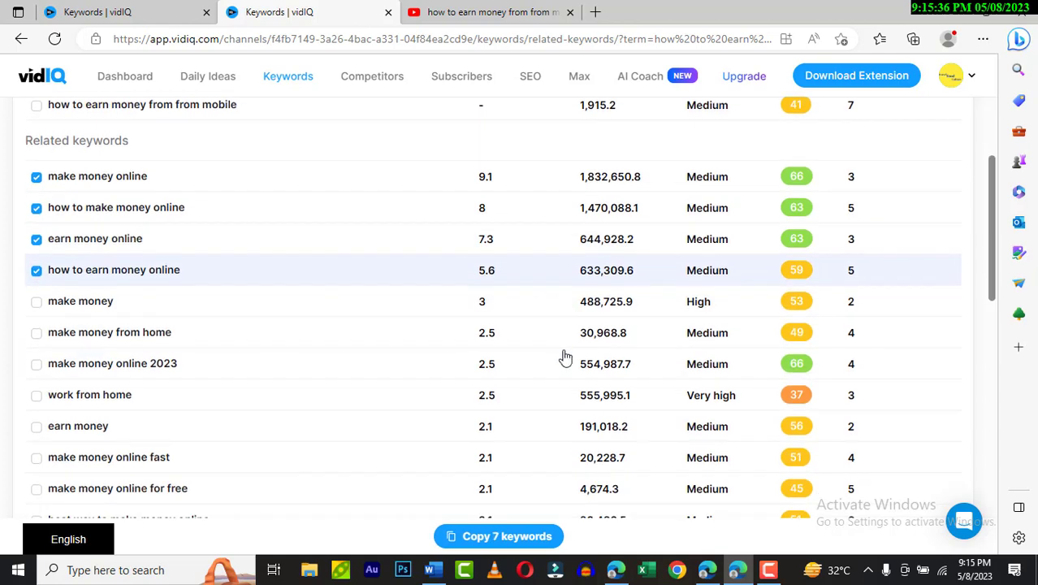
{"action": "left_click", "coordinate": [37, 365]}
{"action": "left_click", "coordinate": [36, 333]}
{"action": "scroll", "coordinate": [400, 359], "scroll_direction": "down", "scroll_amount": 1}
{"action": "scroll", "coordinate": [487, 406], "scroll_direction": "down", "scroll_amount": 1}
{"action": "scroll", "coordinate": [674, 471], "scroll_direction": "down", "scroll_amount": 1}
{"action": "scroll", "coordinate": [410, 448], "scroll_direction": "down", "scroll_amount": 1}
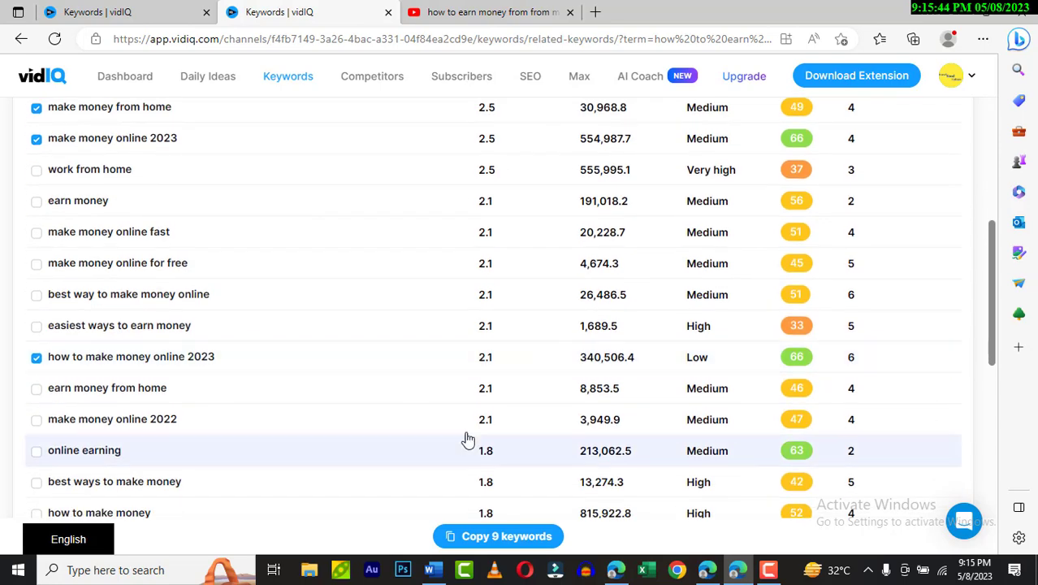
{"action": "scroll", "coordinate": [337, 385], "scroll_direction": "down", "scroll_amount": 2}
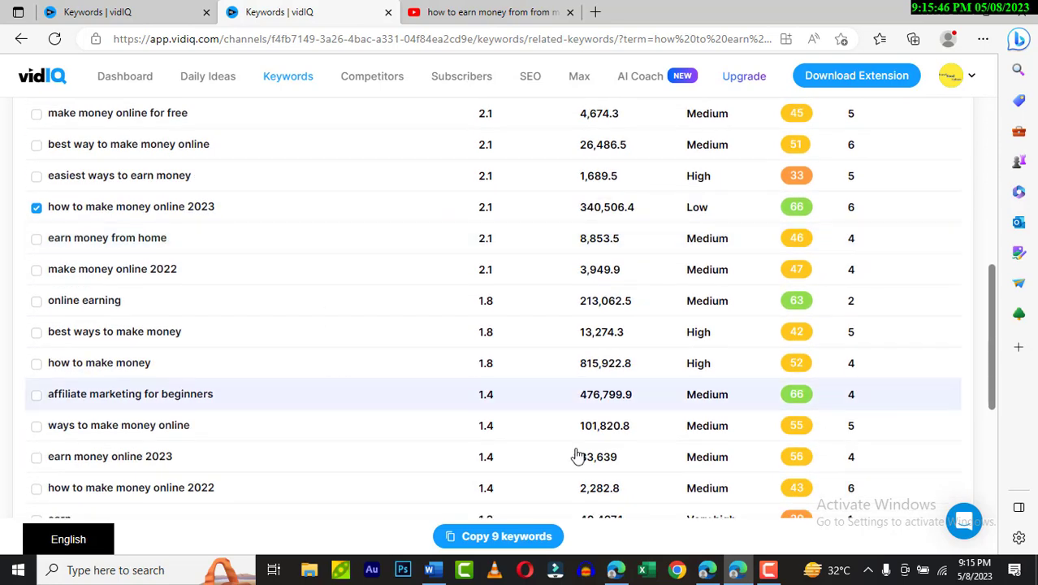
{"action": "left_click", "coordinate": [37, 398]}
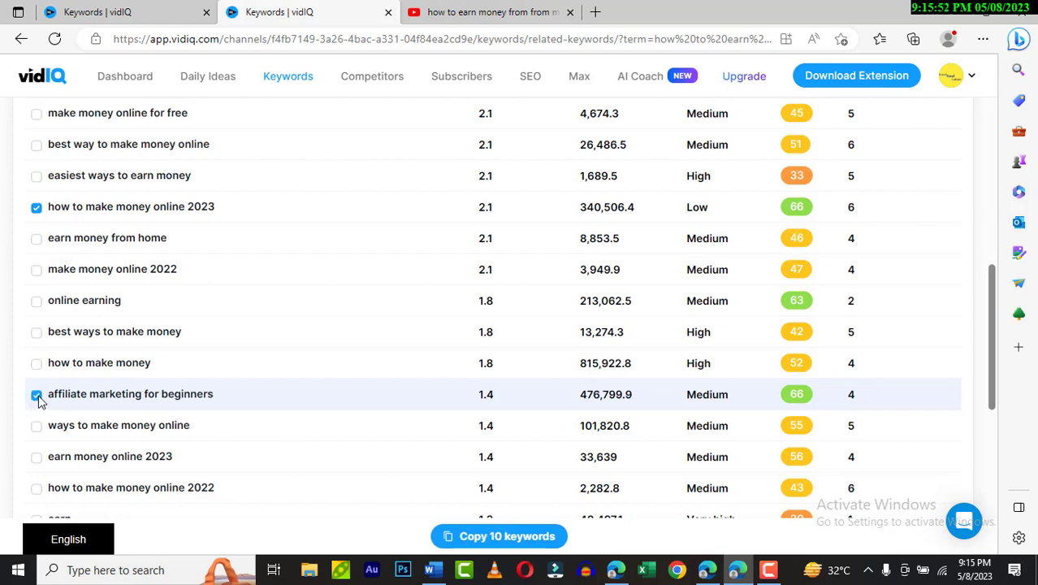
{"action": "left_click", "coordinate": [472, 538]}
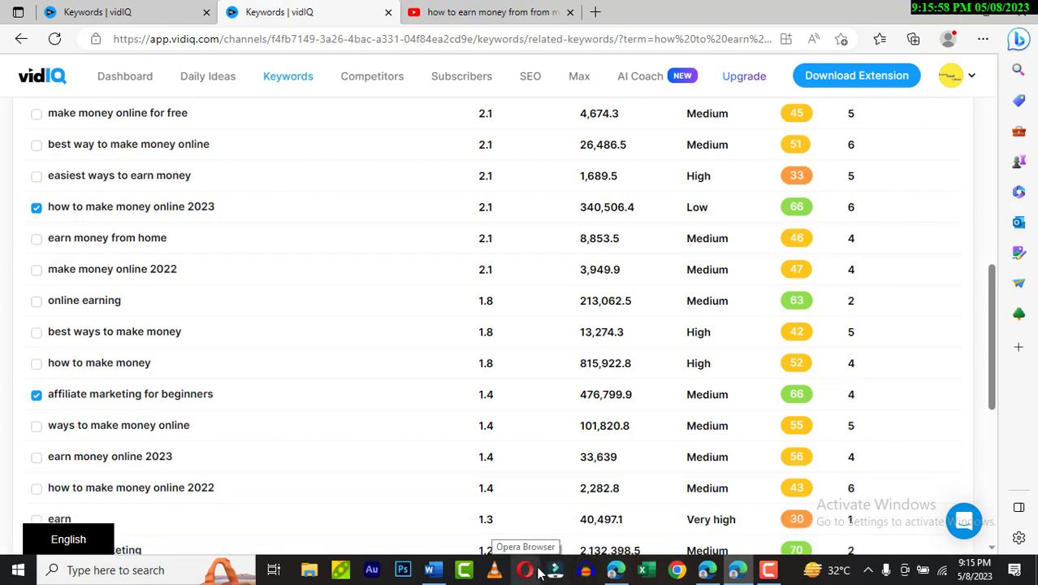
Switch to the Word document and paste the ten copied keywords as text below the last keyword line, leaving a blank line between.
{"action": "left_click", "coordinate": [433, 569]}
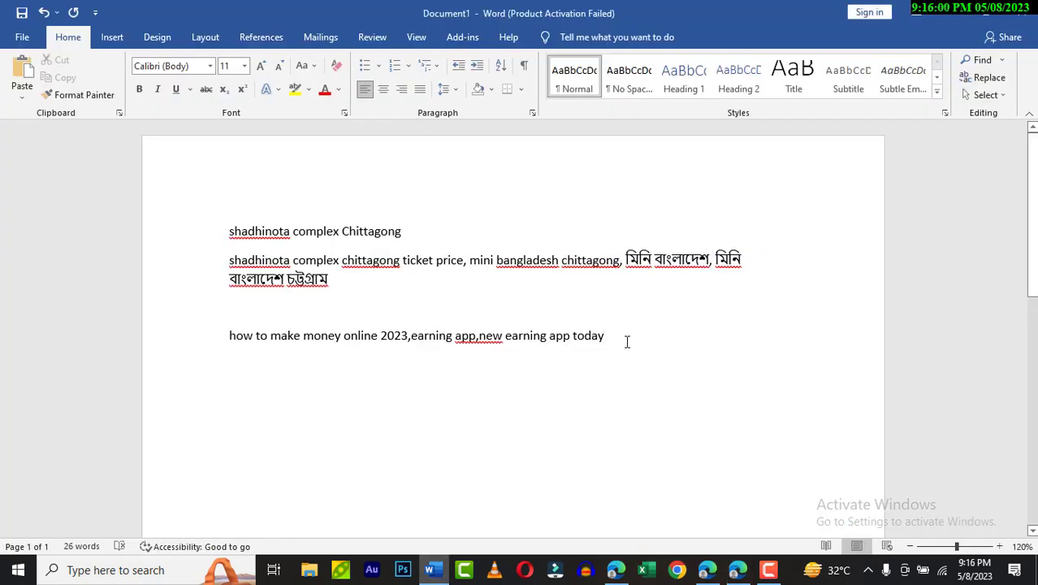
{"action": "key", "text": "Return"}
{"action": "key", "text": "Return"}
{"action": "key", "text": "Return"}
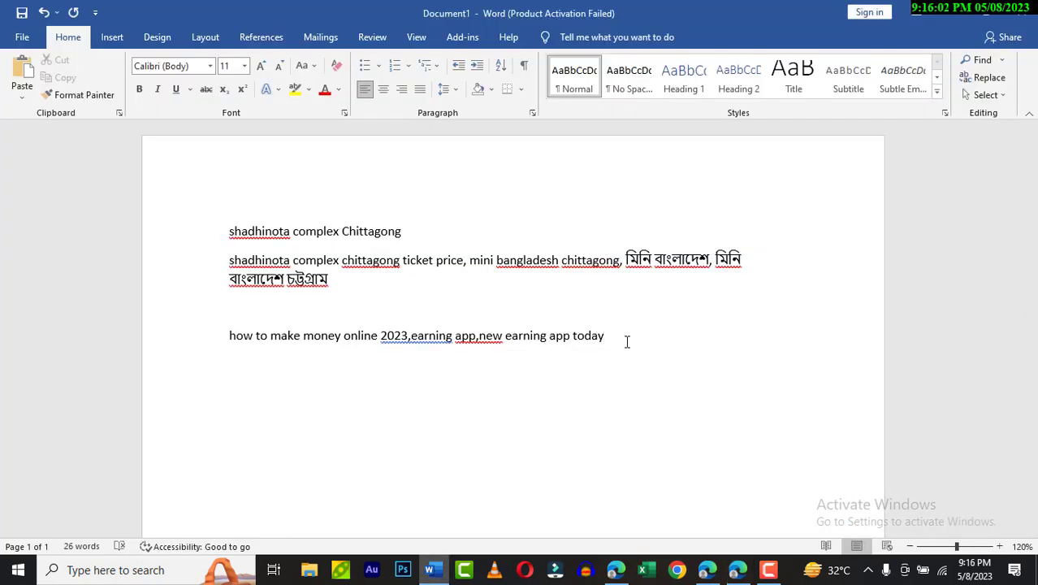
{"action": "right_click", "coordinate": [336, 399]}
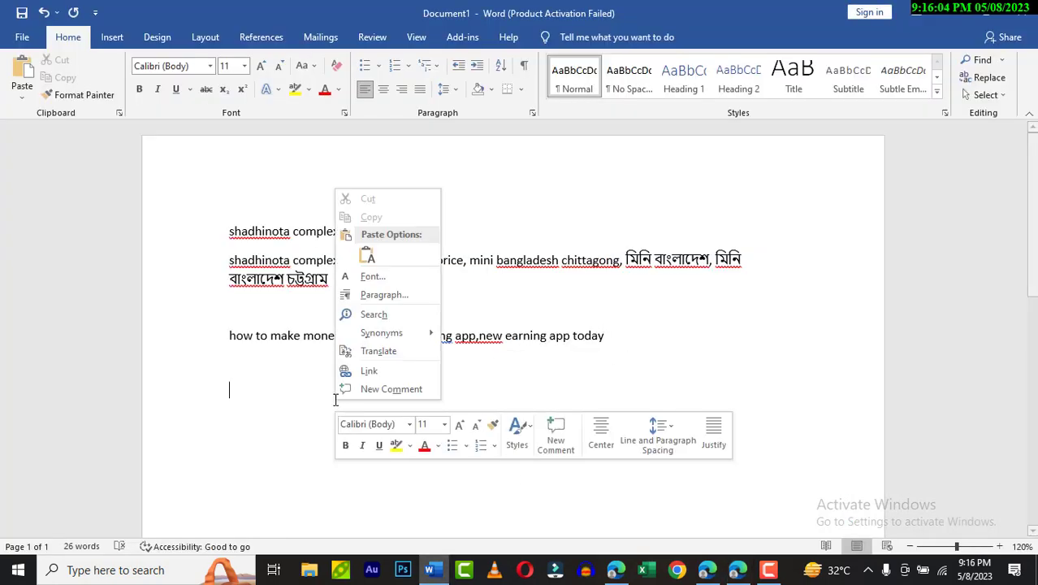
{"action": "left_click", "coordinate": [368, 257]}
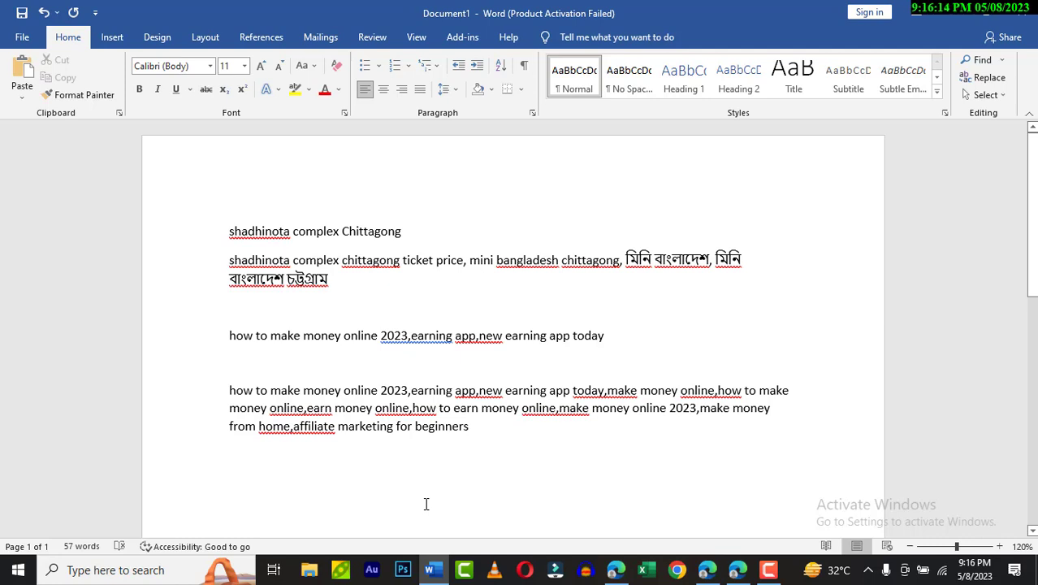
Return to vidIQ in the browser and clear the selection of all keywords in the related keywords list.
{"action": "left_click", "coordinate": [738, 569]}
{"action": "scroll", "coordinate": [61, 260], "scroll_direction": "up", "scroll_amount": 5}
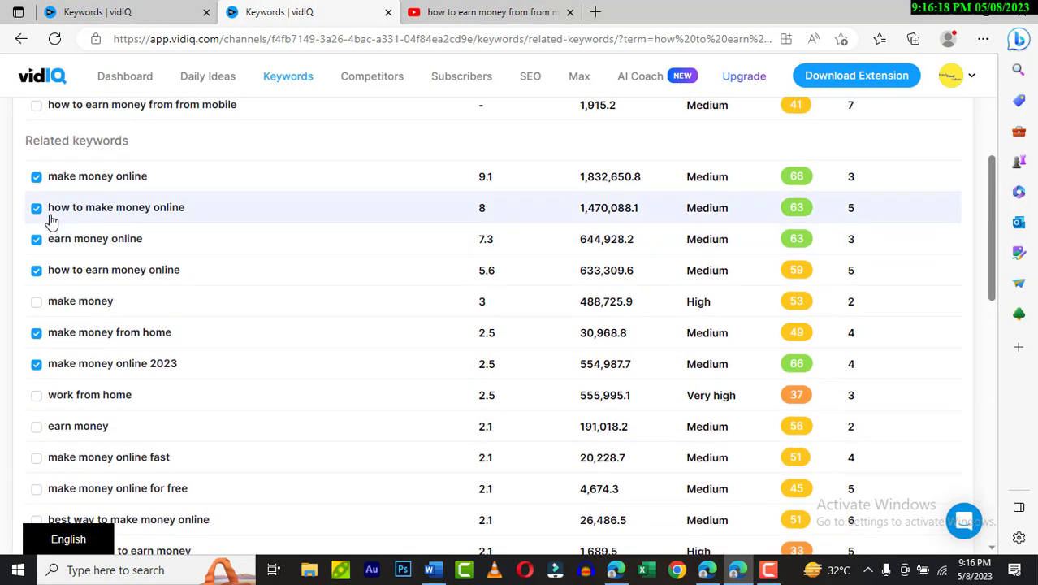
{"action": "left_click", "coordinate": [37, 177]}
{"action": "left_click", "coordinate": [38, 178]}
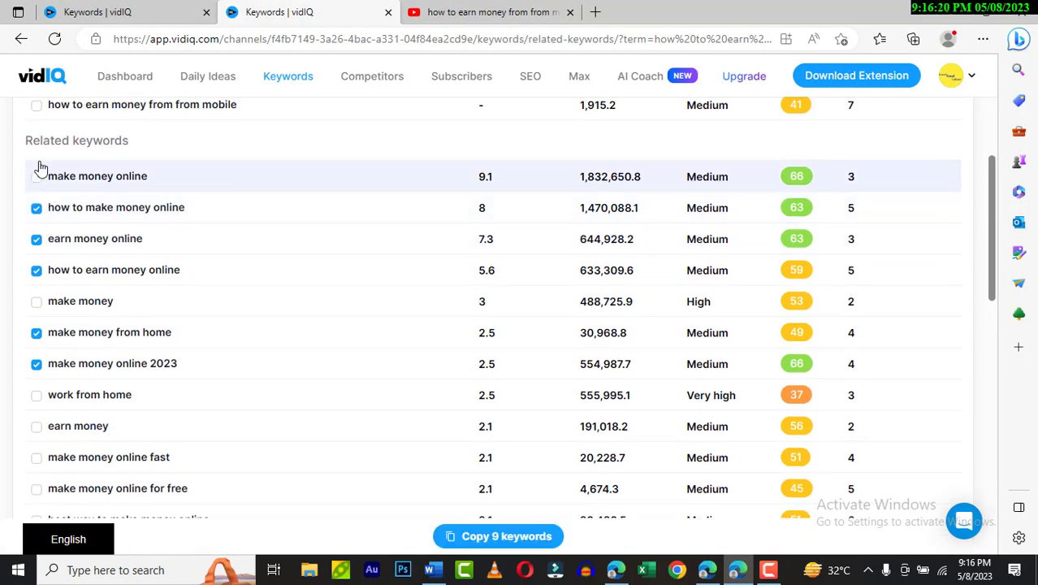
{"action": "scroll", "coordinate": [36, 183], "scroll_direction": "up", "scroll_amount": 3}
{"action": "left_click", "coordinate": [36, 228]}
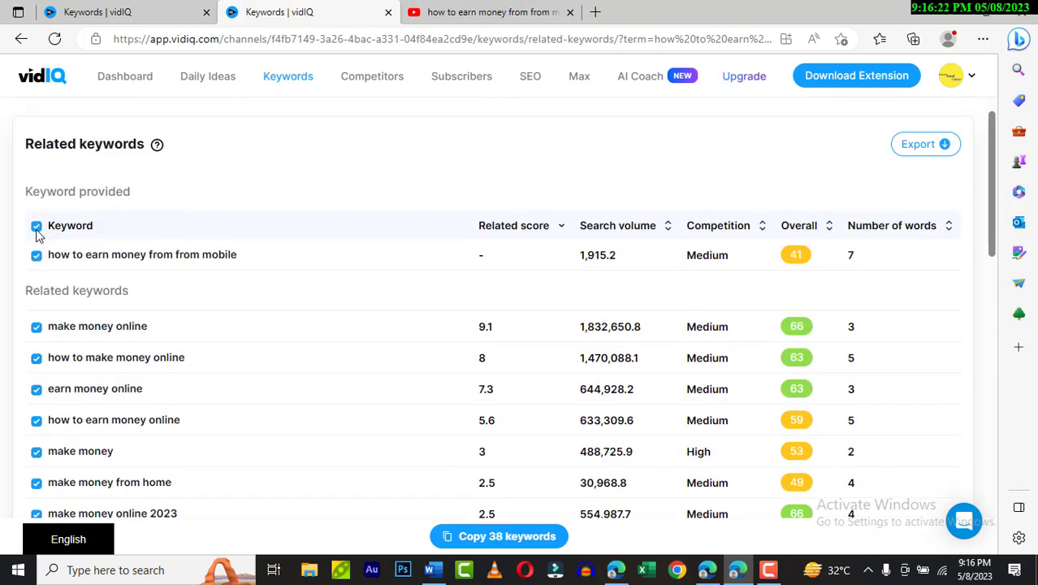
{"action": "left_click", "coordinate": [36, 227]}
Open the related keyword "how to make money online 2023" and review its overview of score, search volume and competition.
{"action": "scroll", "coordinate": [36, 232], "scroll_direction": "down", "scroll_amount": 3}
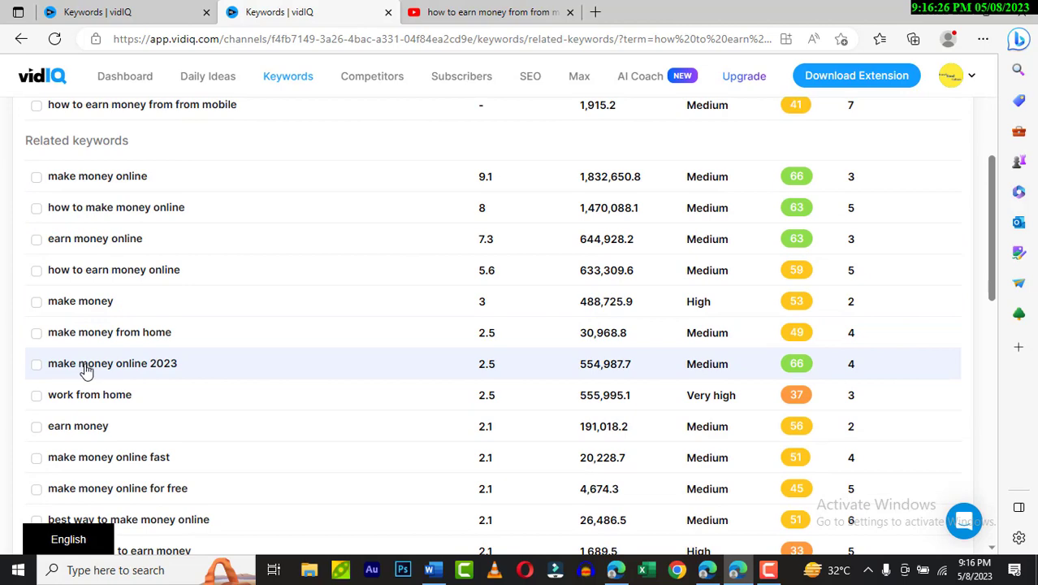
{"action": "scroll", "coordinate": [169, 380], "scroll_direction": "down", "scroll_amount": 1}
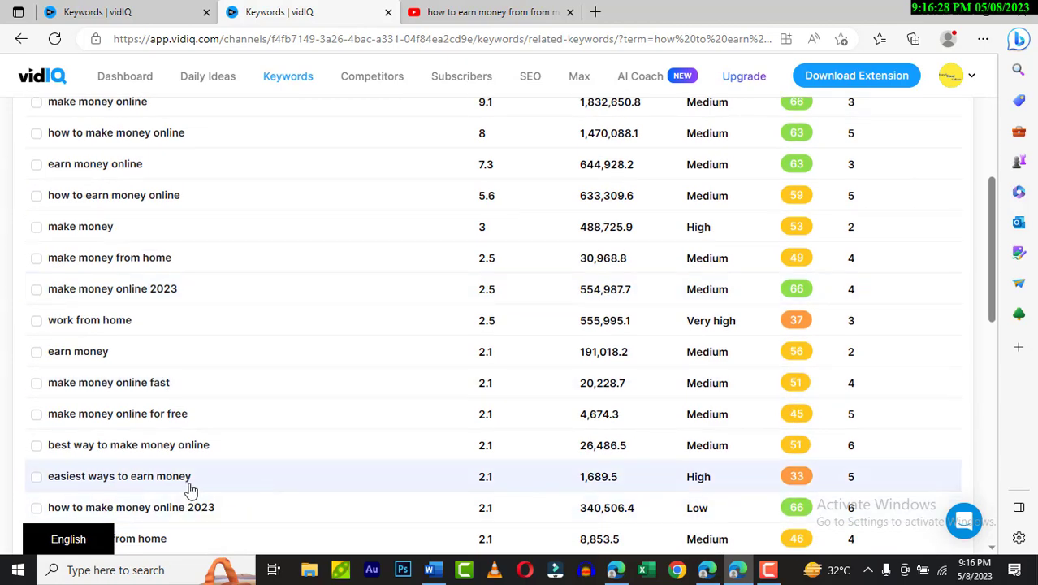
{"action": "scroll", "coordinate": [139, 536], "scroll_direction": "down", "scroll_amount": 1}
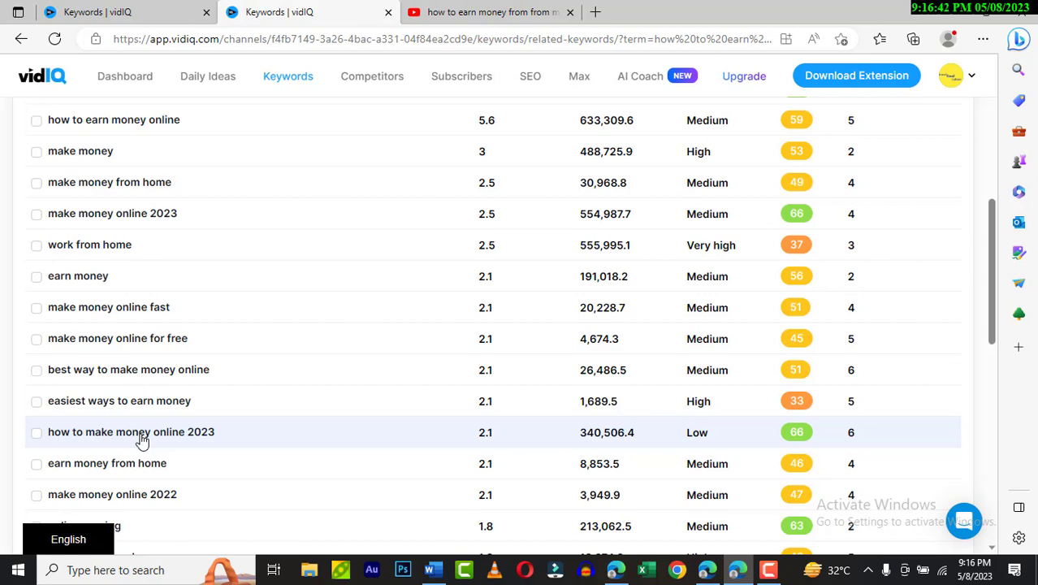
{"action": "left_click", "coordinate": [143, 440]}
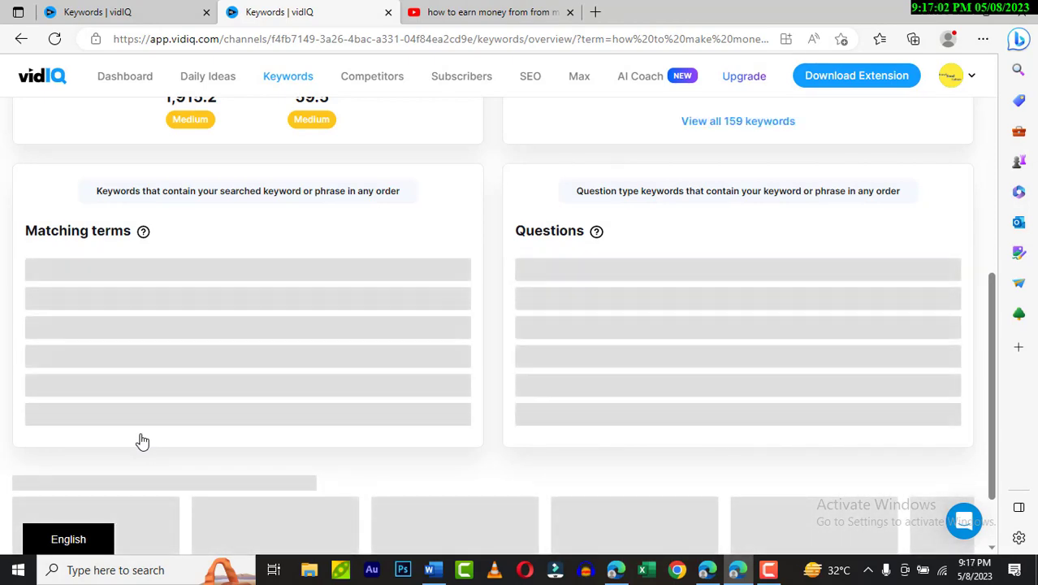
{"action": "scroll", "coordinate": [269, 369], "scroll_direction": "up", "scroll_amount": 5}
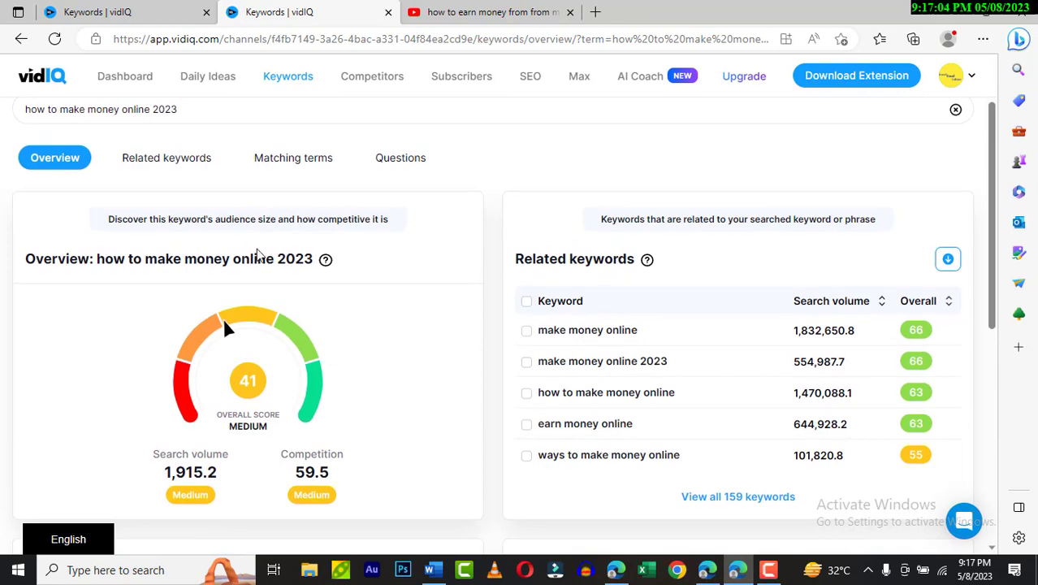
{"action": "scroll", "coordinate": [290, 310], "scroll_direction": "up", "scroll_amount": 1}
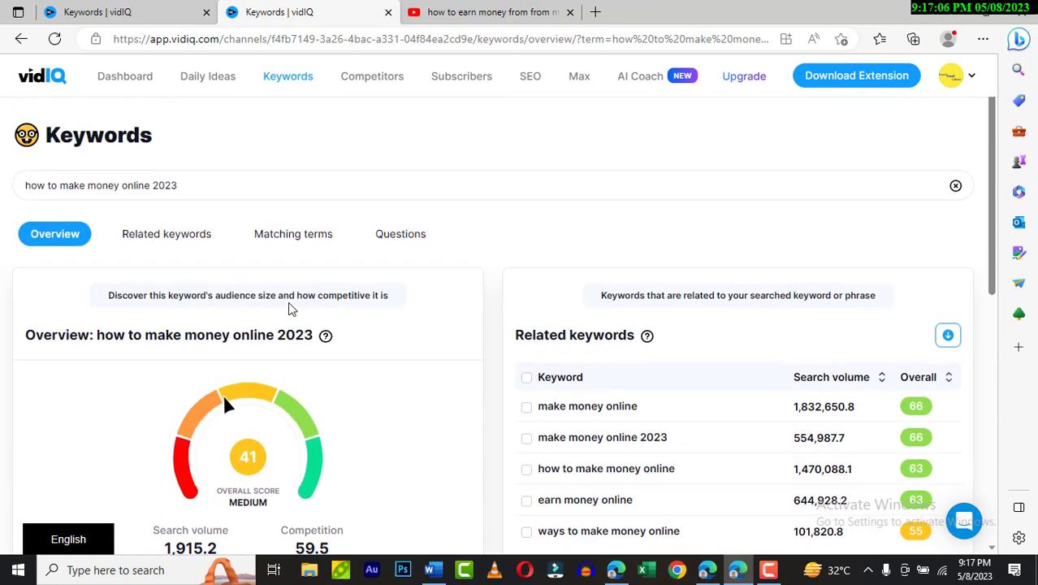
{"action": "scroll", "coordinate": [290, 310], "scroll_direction": "down", "scroll_amount": 2}
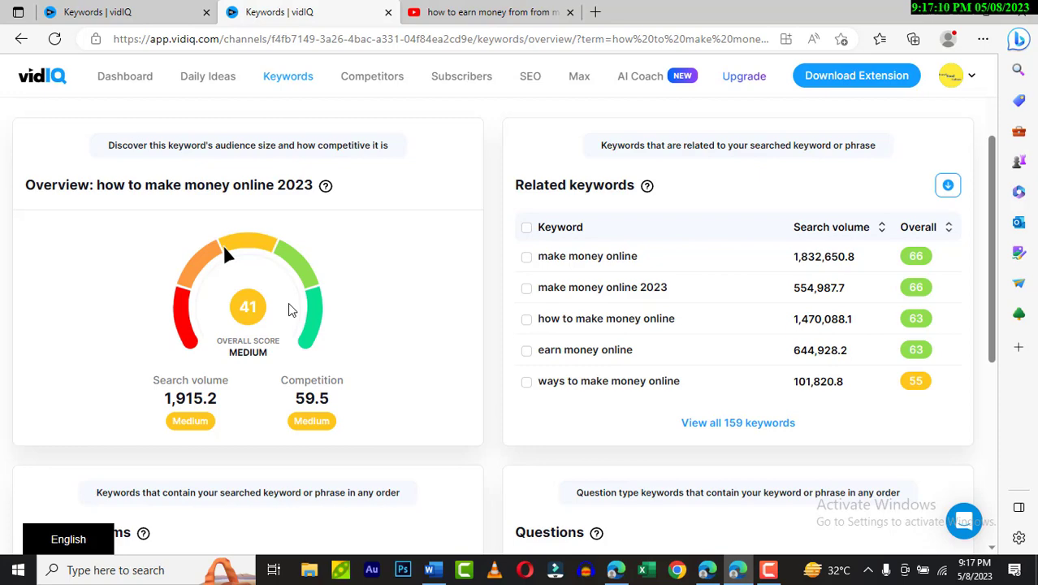
{"action": "scroll", "coordinate": [290, 310], "scroll_direction": "up", "scroll_amount": 2}
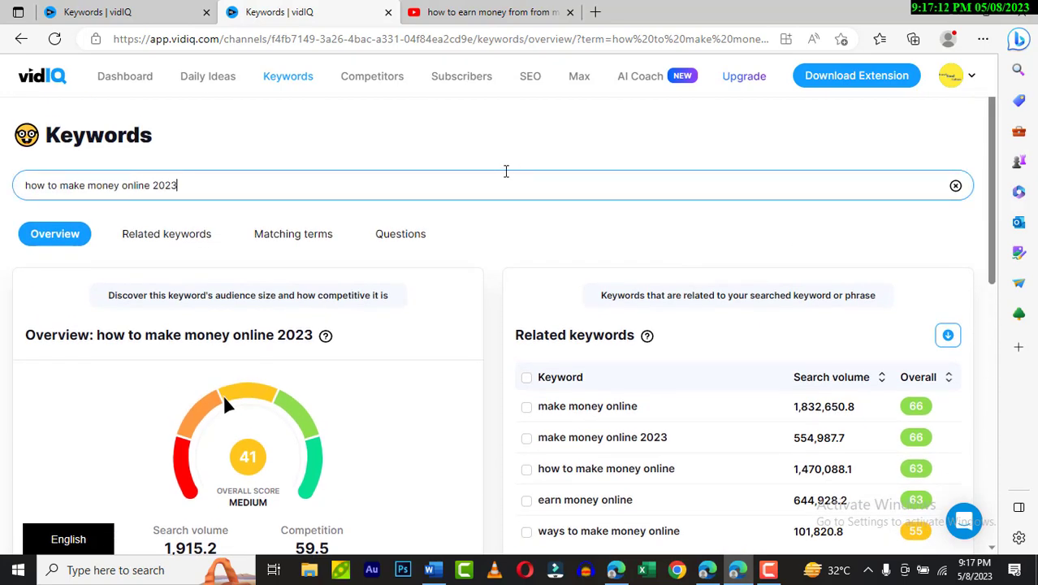
{"action": "scroll", "coordinate": [382, 180], "scroll_direction": "down", "scroll_amount": 2}
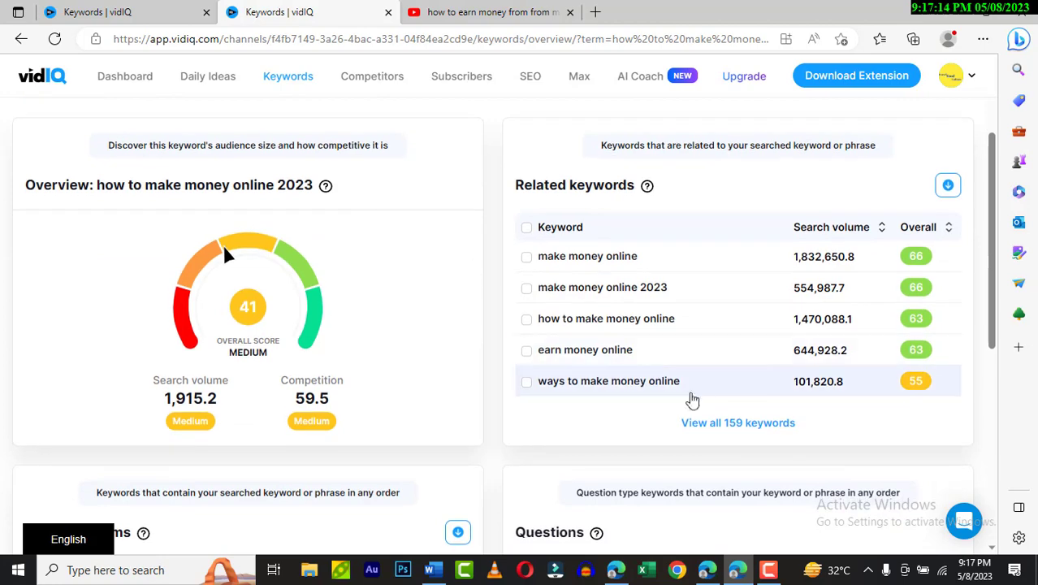
Show all related keywords for "how to make money online 2023" and review their scores, search volumes and competition.
{"action": "left_click", "coordinate": [725, 424]}
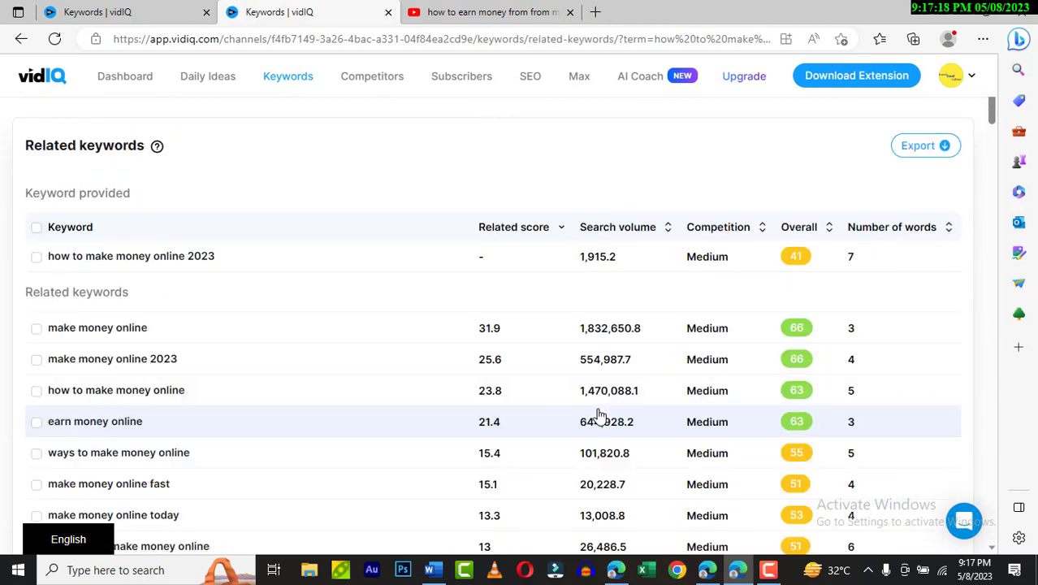
{"action": "scroll", "coordinate": [597, 416], "scroll_direction": "down", "scroll_amount": 1}
{"action": "scroll", "coordinate": [552, 366], "scroll_direction": "down", "scroll_amount": 1}
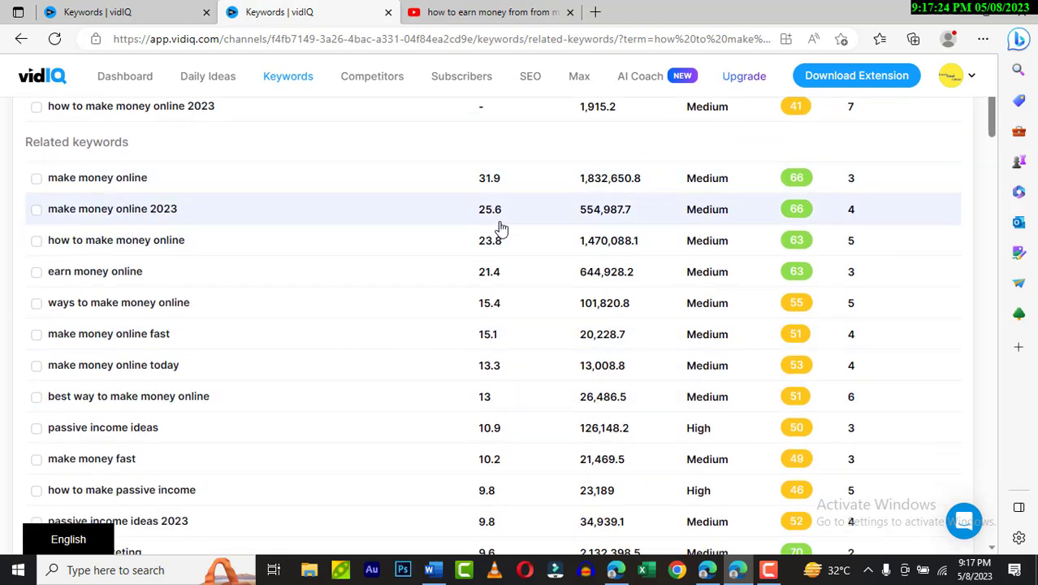
{"action": "scroll", "coordinate": [501, 228], "scroll_direction": "down", "scroll_amount": 4}
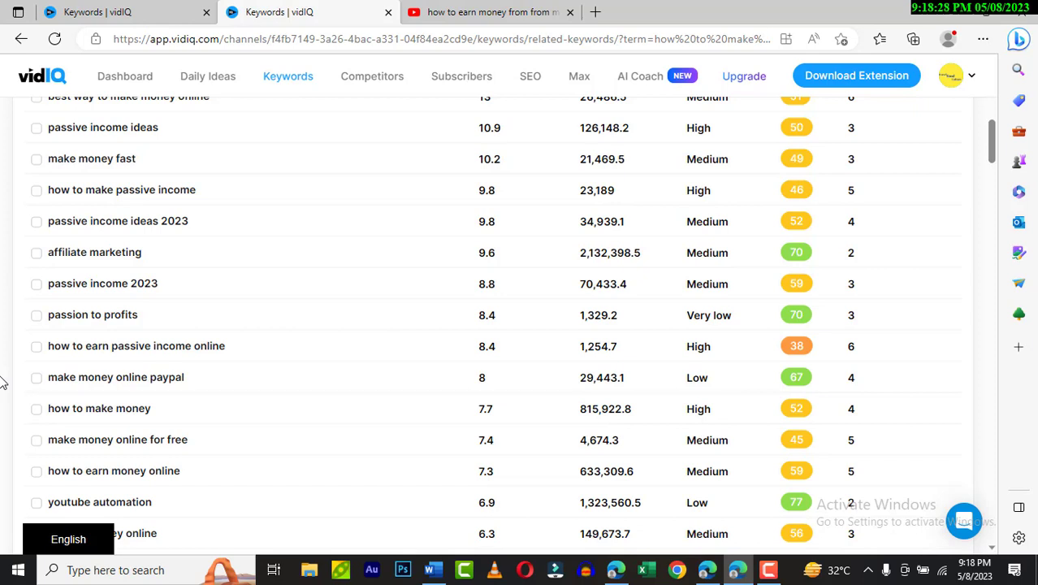
Look over the channel stats on the Dashboard and review the personalized video ideas on the Daily Ideas page.
{"action": "left_click", "coordinate": [126, 78]}
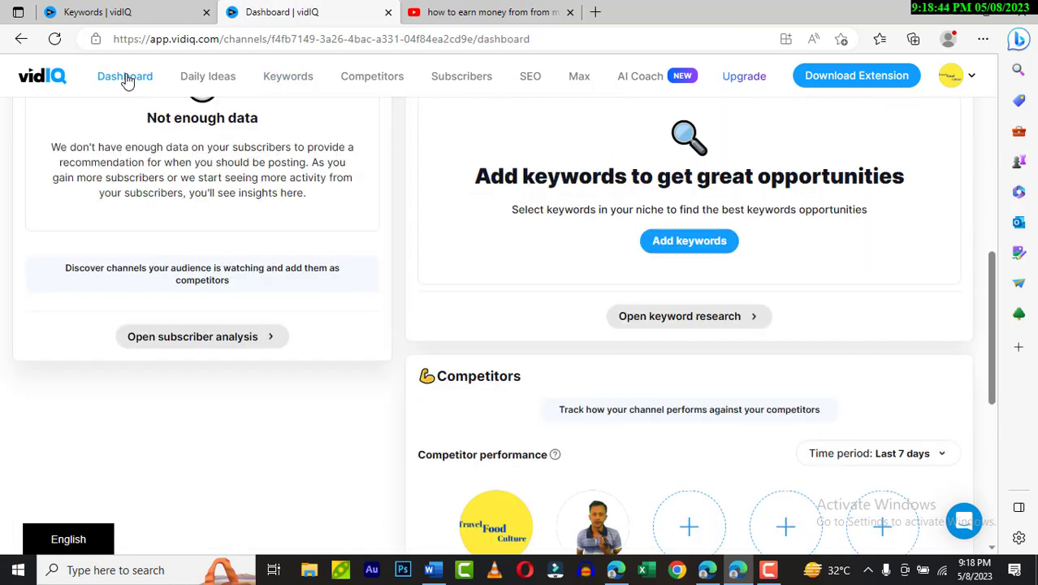
{"action": "scroll", "coordinate": [575, 239], "scroll_direction": "up", "scroll_amount": 5}
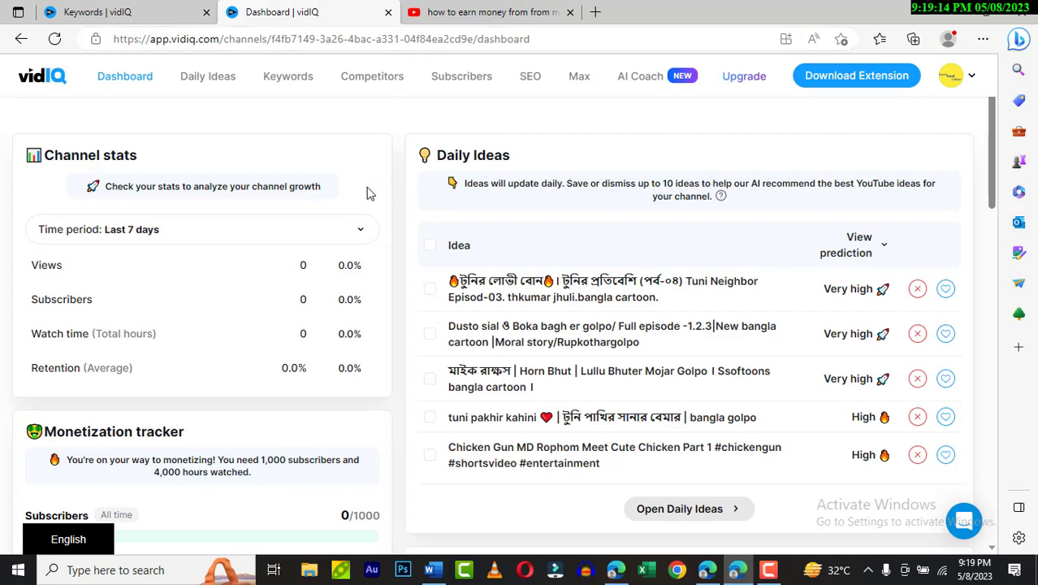
{"action": "left_click", "coordinate": [203, 78]}
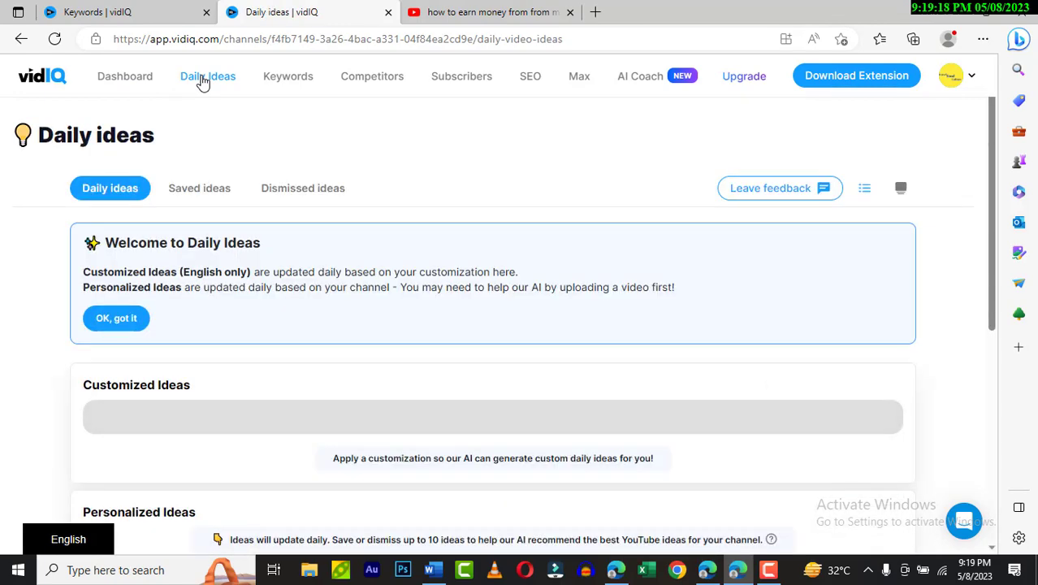
{"action": "scroll", "coordinate": [347, 274], "scroll_direction": "down", "scroll_amount": 5}
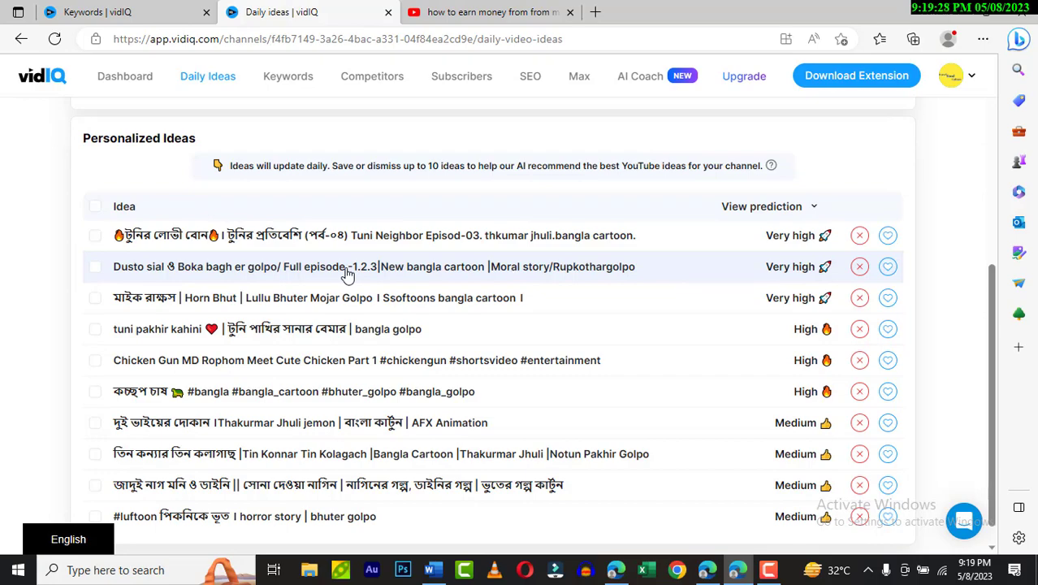
{"action": "scroll", "coordinate": [475, 407], "scroll_direction": "up", "scroll_amount": 5}
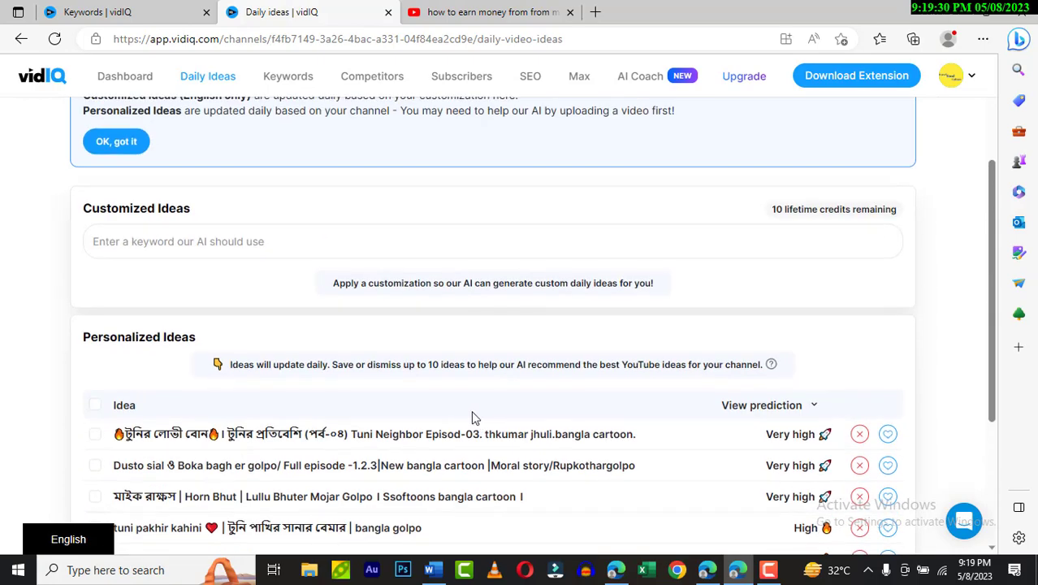
{"action": "scroll", "coordinate": [445, 418], "scroll_direction": "down", "scroll_amount": 5}
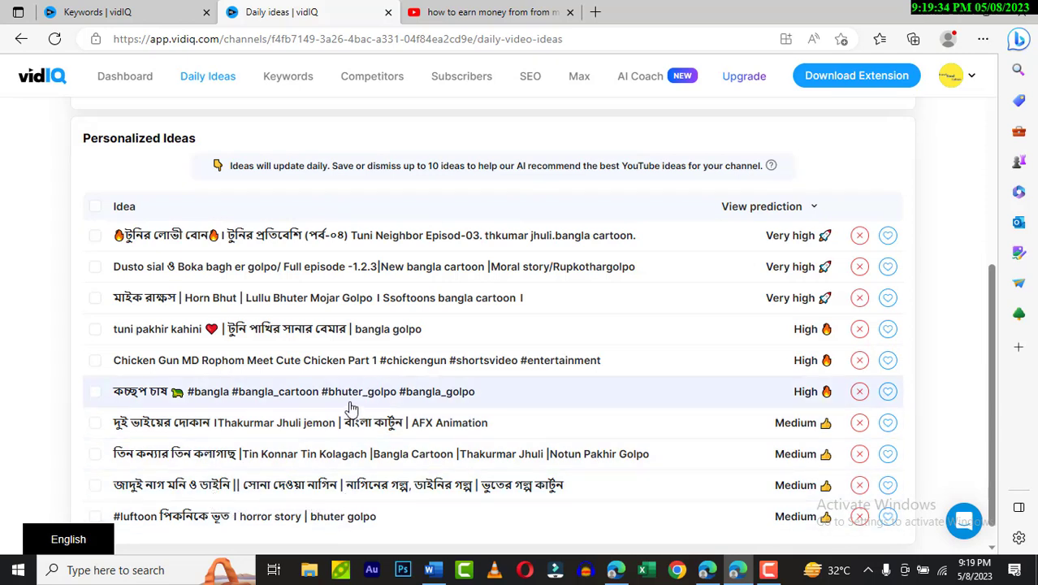
Open the Keywords page and view the rising keywords for today and for this week.
{"action": "left_click", "coordinate": [286, 83]}
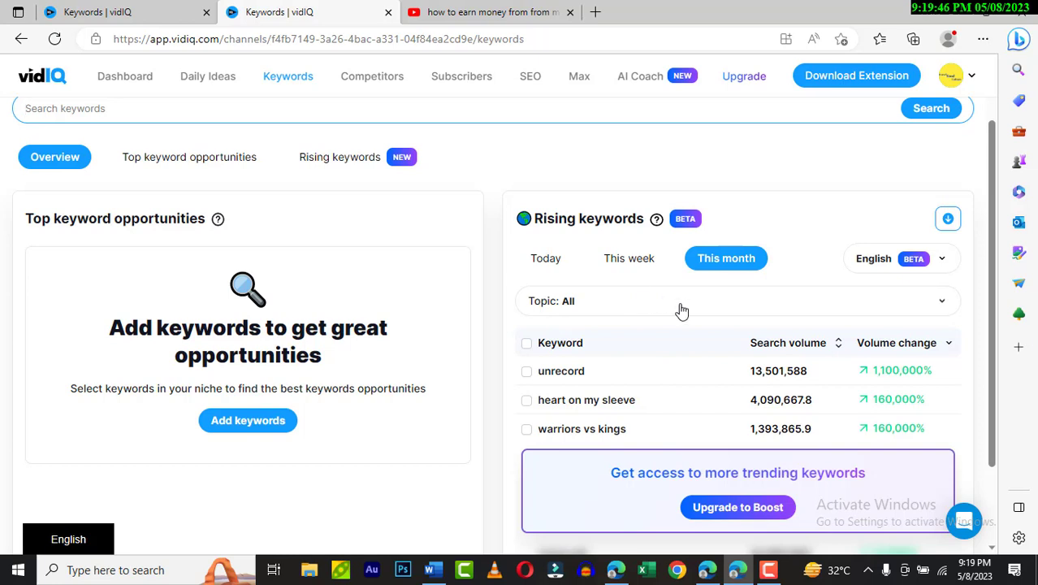
{"action": "left_click", "coordinate": [546, 259]}
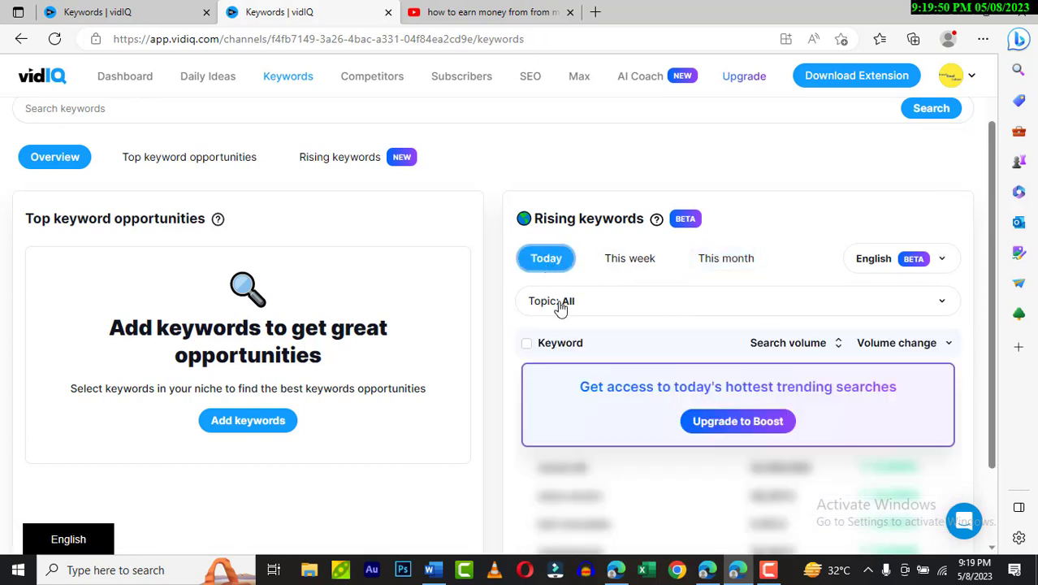
{"action": "left_click", "coordinate": [615, 259]}
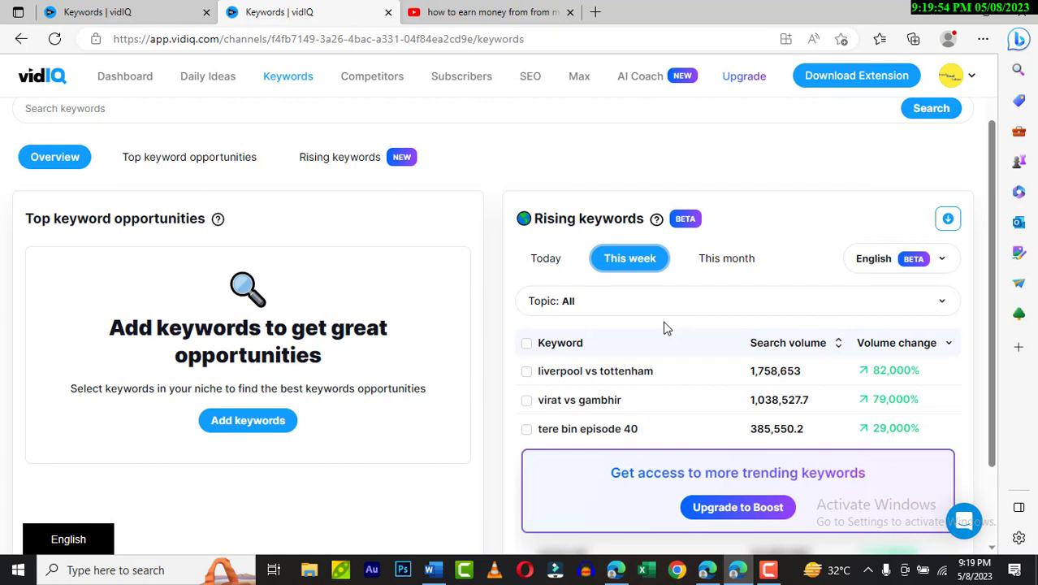